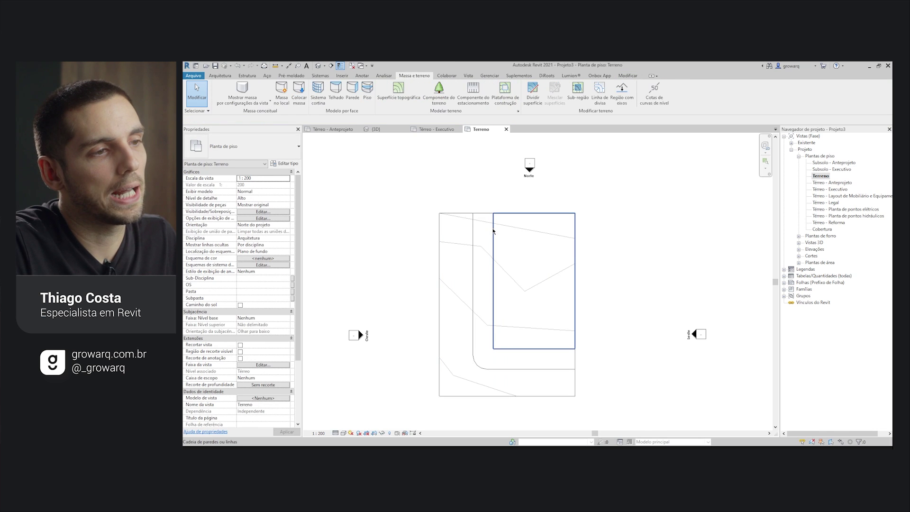
Label the terrain contours with their elevations 3,00, 2,00, 1,00 and 0,00.
{"action": "left_click", "coordinate": [445, 255]}
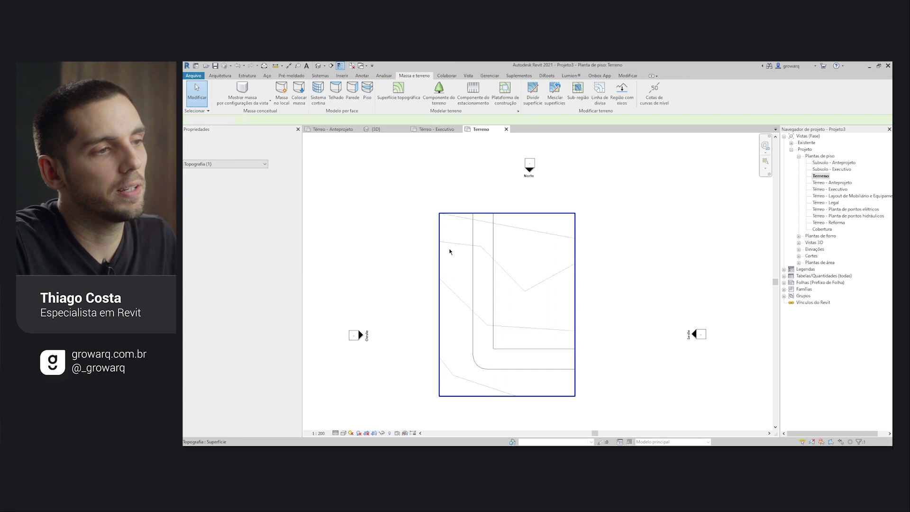
{"action": "key", "text": "Escape"}
{"action": "scroll", "coordinate": [450, 252], "scroll_direction": "up", "scroll_amount": 2}
{"action": "middle_click_drag", "start_coordinate": [647, 292], "coordinate": [633, 243]}
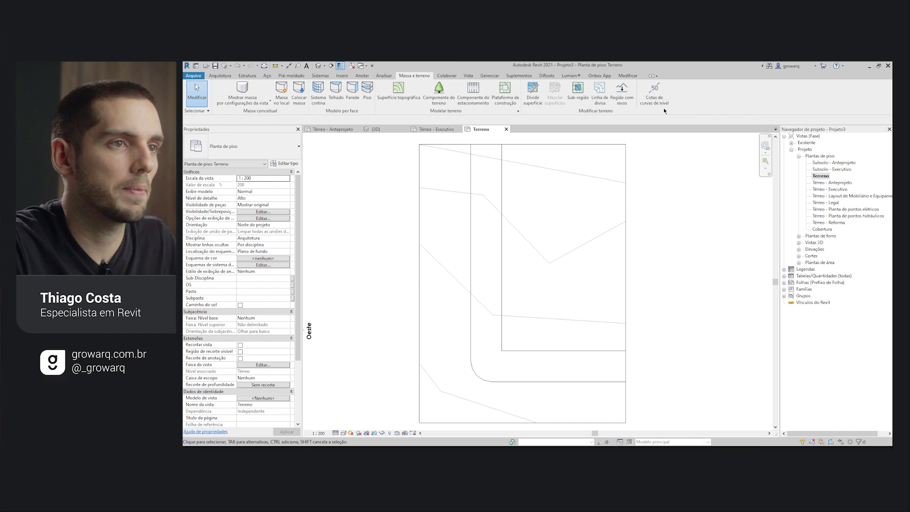
{"action": "left_click", "coordinate": [654, 95]}
{"action": "scroll", "coordinate": [531, 282], "scroll_direction": "down", "scroll_amount": 2}
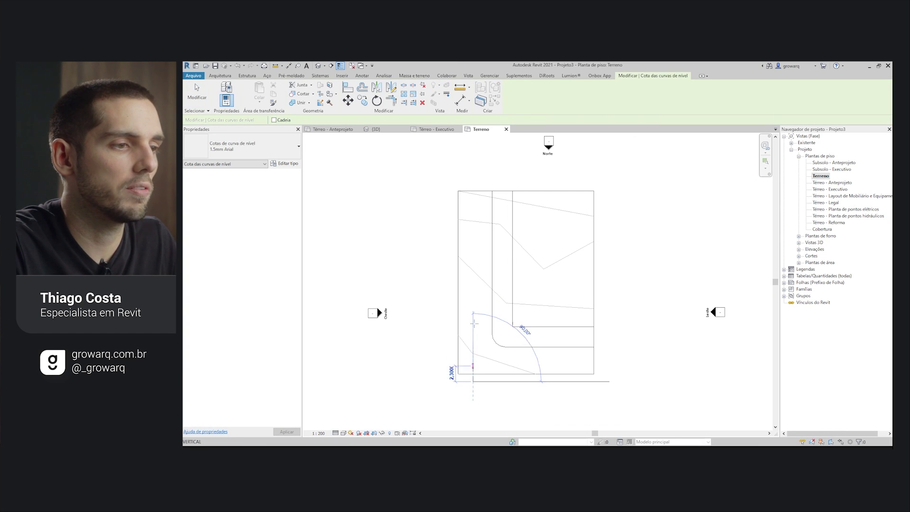
{"action": "left_click", "coordinate": [473, 176]}
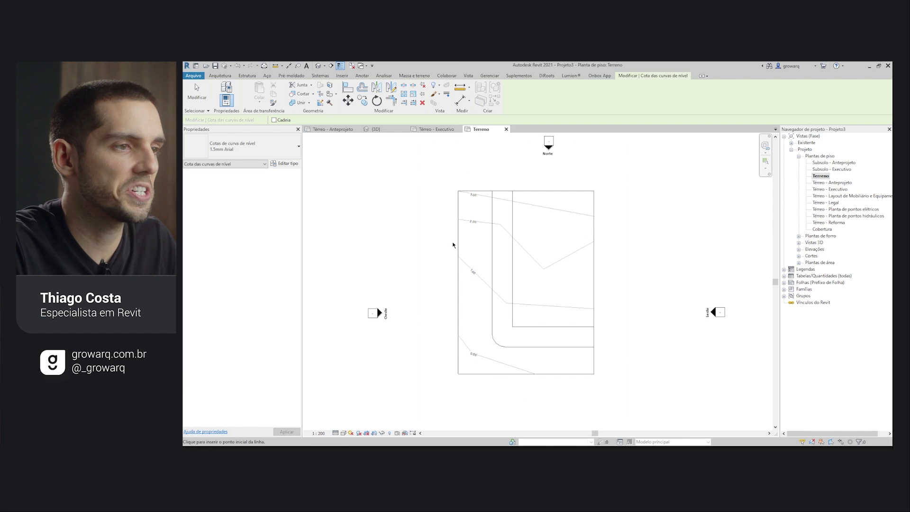
{"action": "key", "text": "Escape"}
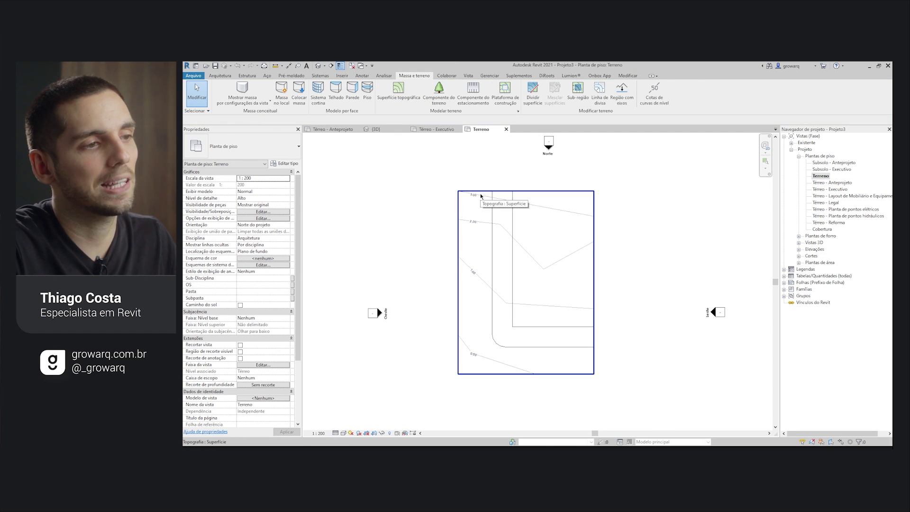
Pan across the site, check the topography in 3D, and return to the Terreno plan.
{"action": "scroll", "coordinate": [527, 209], "scroll_direction": "up", "scroll_amount": 2}
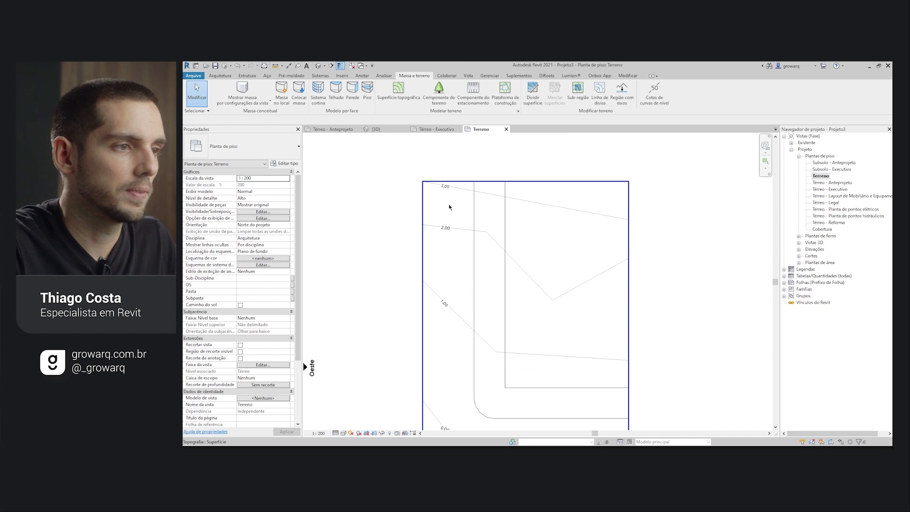
{"action": "middle_click_drag", "start_coordinate": [456, 336], "coordinate": [434, 259]}
{"action": "middle_click_drag", "start_coordinate": [484, 282], "coordinate": [488, 352]}
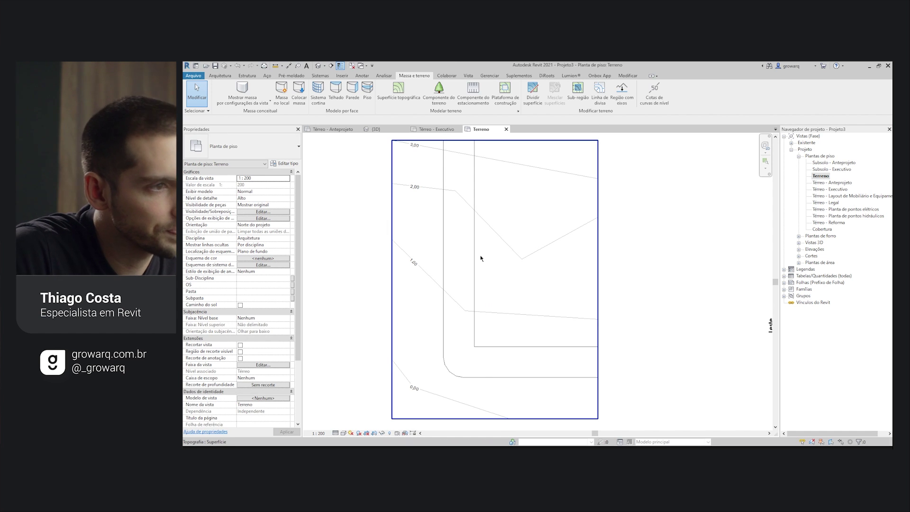
{"action": "middle_click_drag", "start_coordinate": [544, 297], "coordinate": [503, 304]}
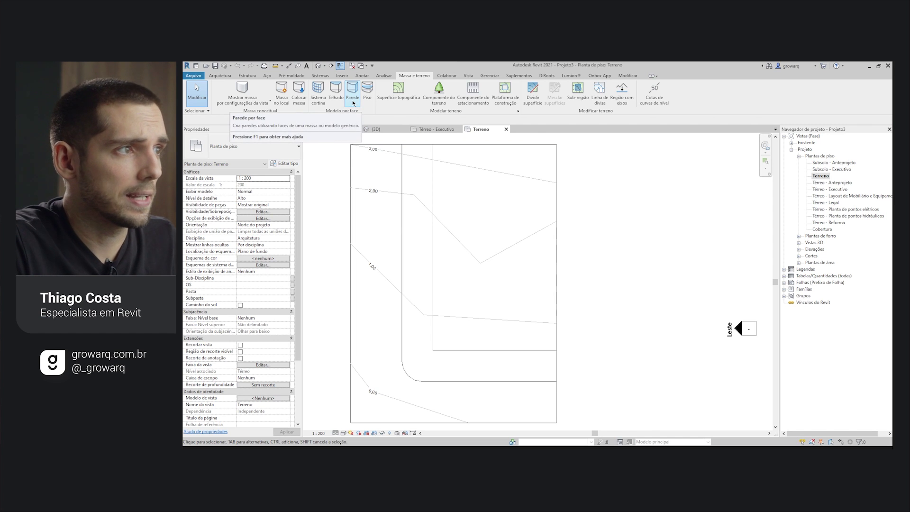
{"action": "left_click", "coordinate": [316, 67]}
{"action": "double_click", "coordinate": [820, 176]}
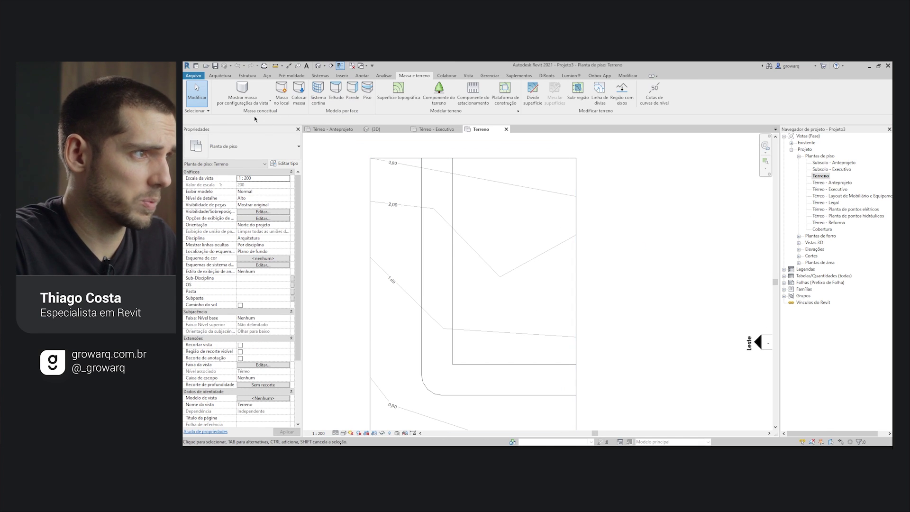
{"action": "left_click", "coordinate": [216, 75]}
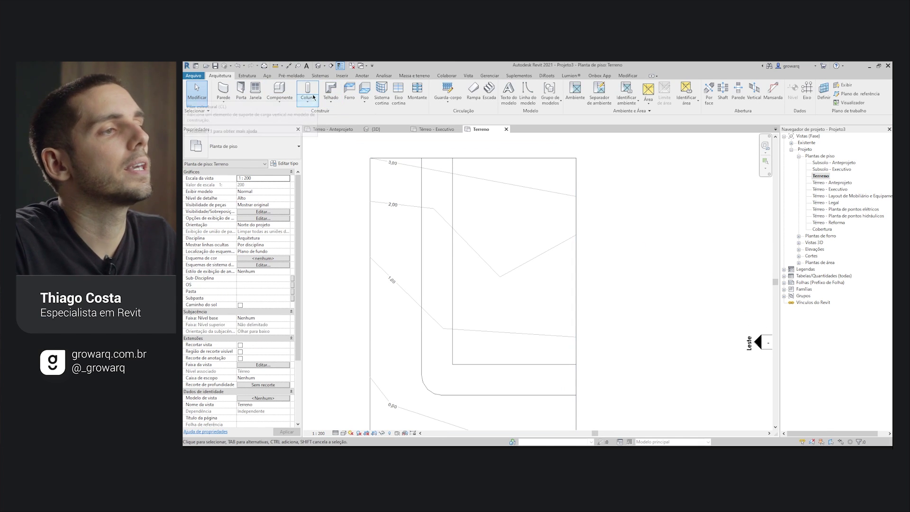
Sketch the floor's L-shaped boundary with lines and align its edges to the site lines.
{"action": "left_click", "coordinate": [365, 98]}
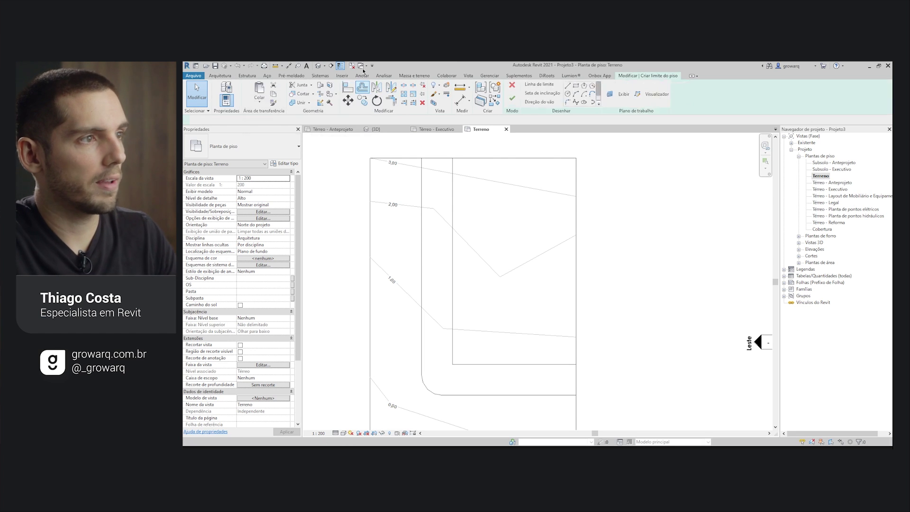
{"action": "left_click", "coordinate": [572, 85]}
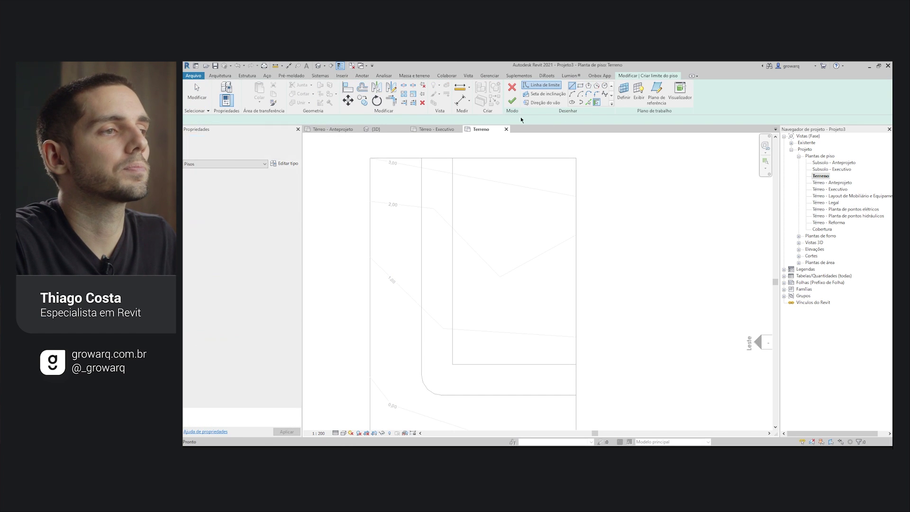
{"action": "left_click", "coordinate": [452, 157]}
{"action": "left_click", "coordinate": [421, 158]}
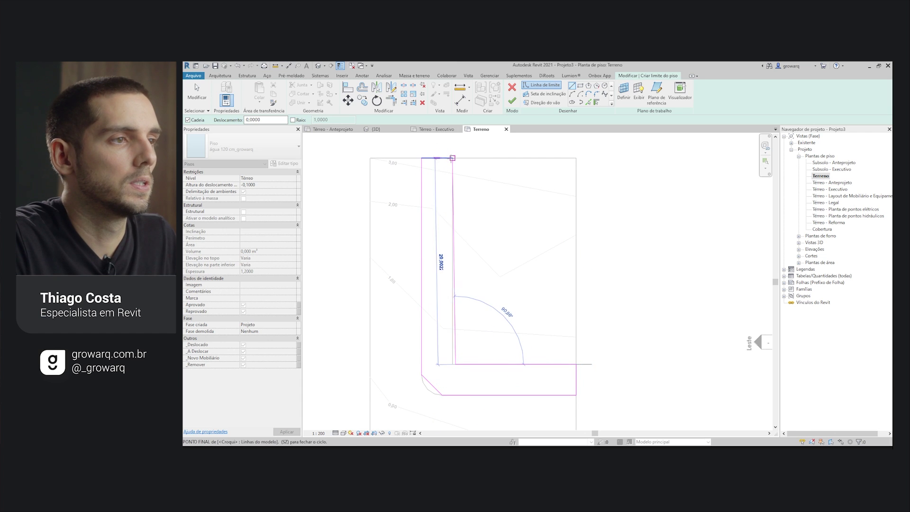
{"action": "left_click", "coordinate": [452, 158]}
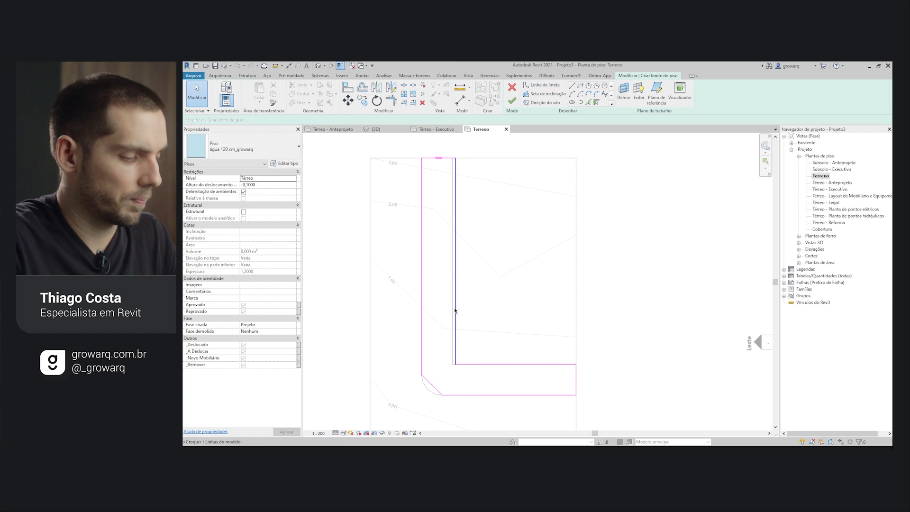
{"action": "key", "text": "a"}
{"action": "key", "text": "l"}
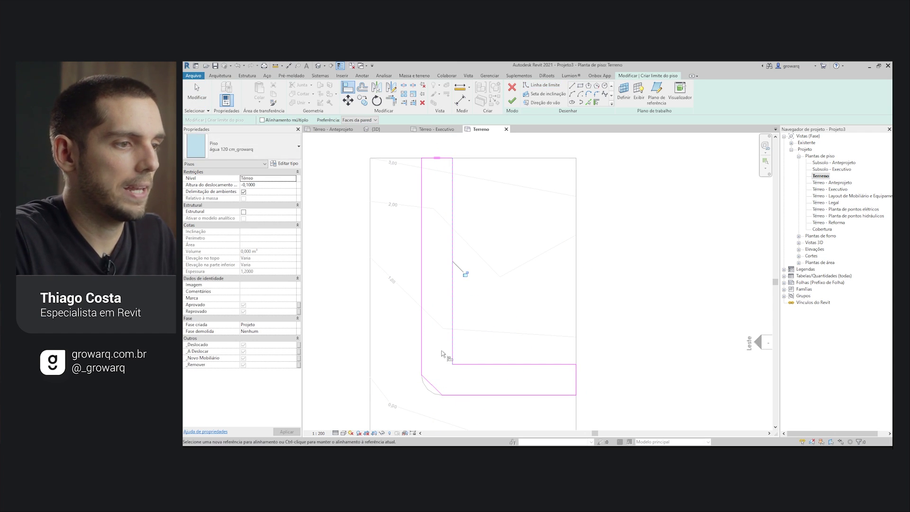
{"action": "left_click", "coordinate": [464, 396]}
{"action": "key", "text": "Escape"}
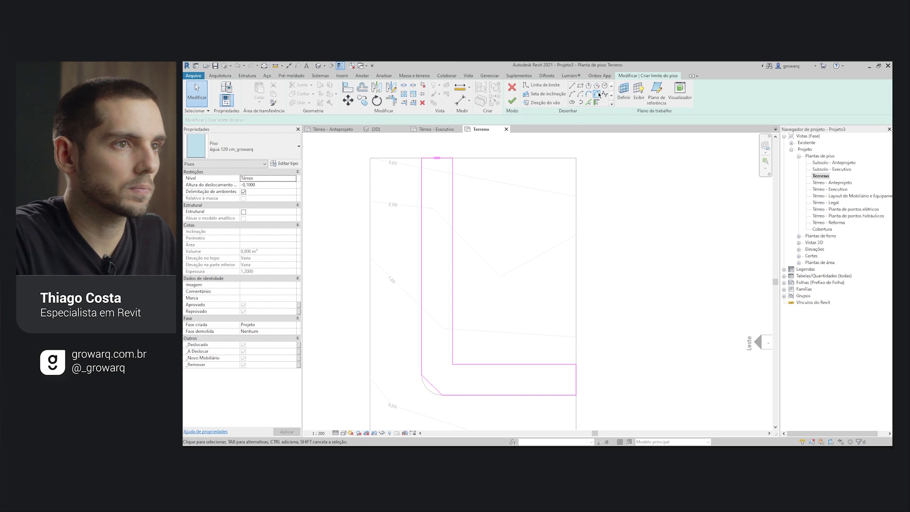
Fillet the floor boundary's lower-left corner with a 2 m radius arc.
{"action": "left_click", "coordinate": [422, 358]}
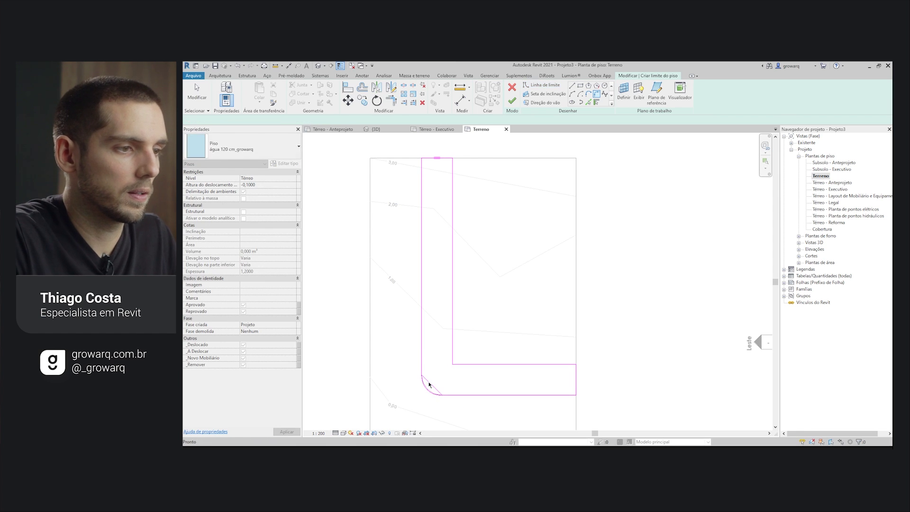
{"action": "left_click", "coordinate": [429, 385]}
{"action": "key", "text": "Escape"}
{"action": "left_click", "coordinate": [434, 387]}
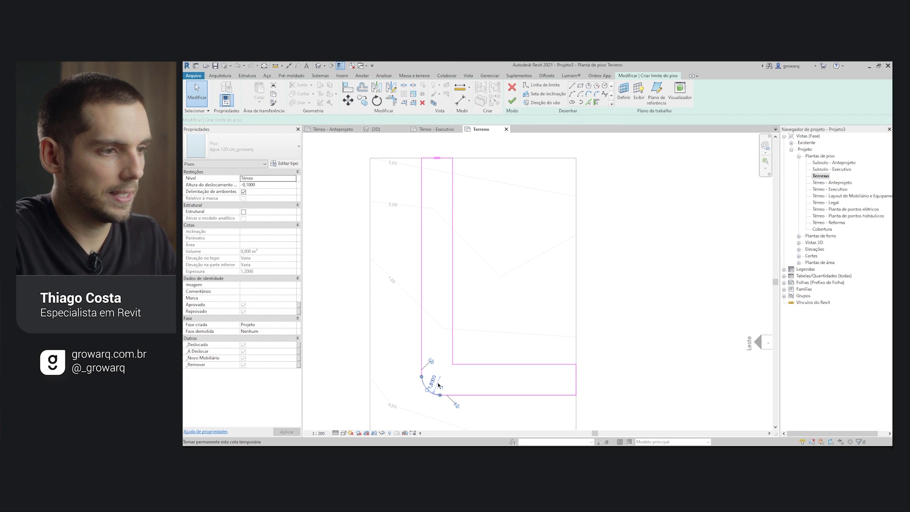
{"action": "left_click", "coordinate": [432, 381]}
{"action": "type", "text": "2"}
{"action": "key", "text": "Return"}
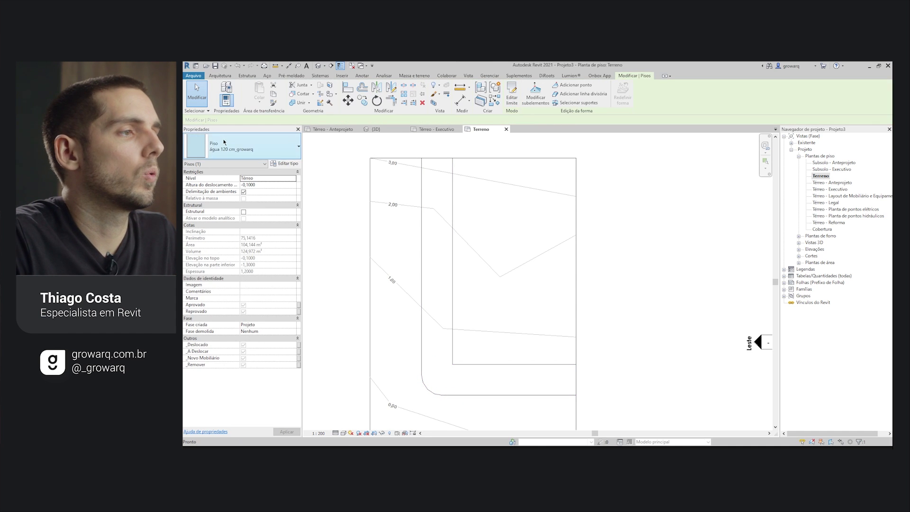
Change the L-shaped floor's type to laje de concreto usinado 10cm_growarq.
{"action": "left_click", "coordinate": [224, 141]}
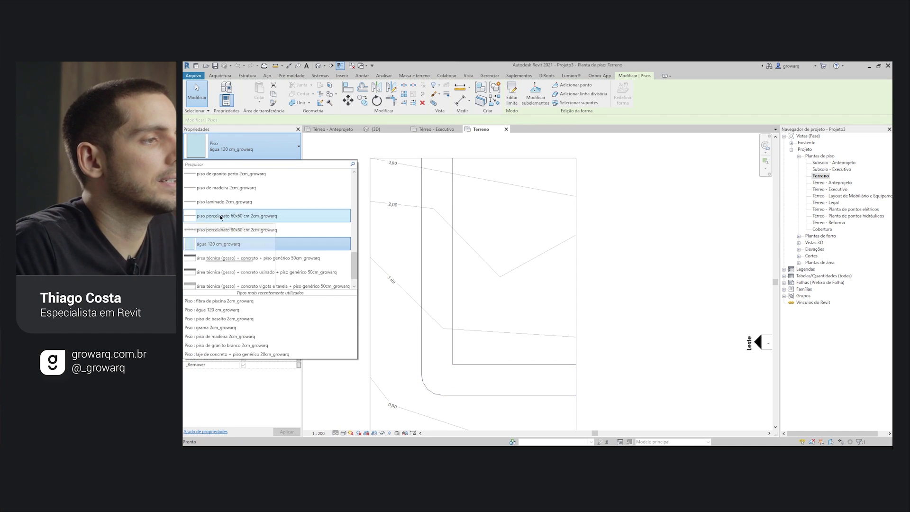
{"action": "scroll", "coordinate": [221, 217], "scroll_direction": "up", "scroll_amount": 2}
{"action": "scroll", "coordinate": [228, 217], "scroll_direction": "up", "scroll_amount": 1}
{"action": "scroll", "coordinate": [237, 217], "scroll_direction": "up", "scroll_amount": 2}
{"action": "scroll", "coordinate": [251, 217], "scroll_direction": "up", "scroll_amount": 2}
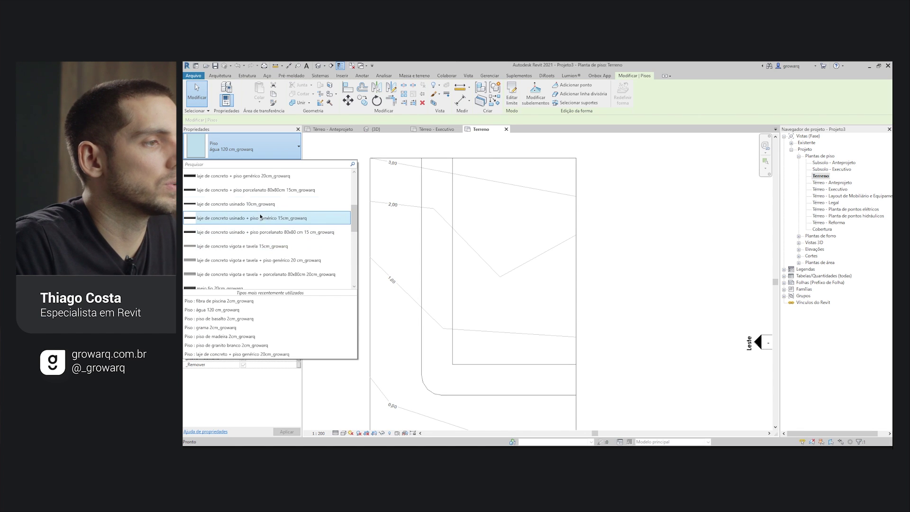
{"action": "left_click", "coordinate": [247, 204]}
Sketch a second floor following the site's left and bottom edges and finish it.
{"action": "middle_click_drag", "start_coordinate": [431, 366], "coordinate": [446, 329]}
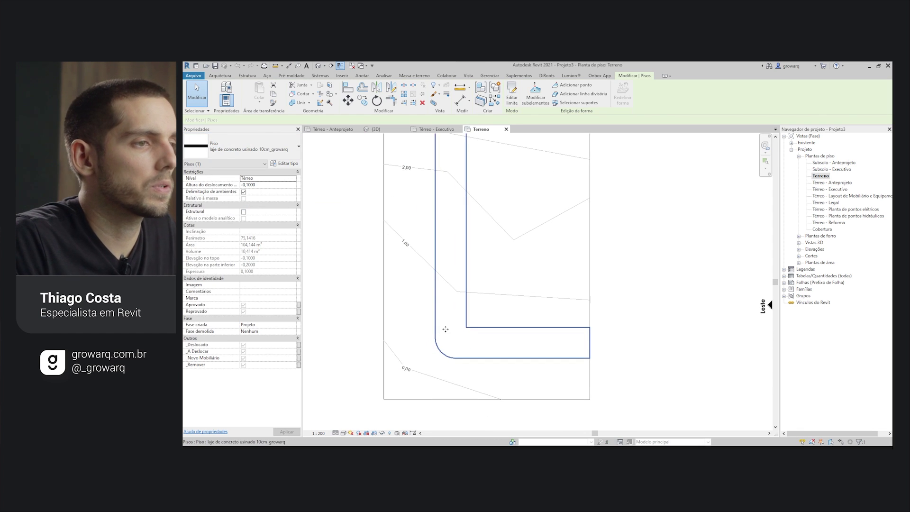
{"action": "scroll", "coordinate": [446, 328], "scroll_direction": "down", "scroll_amount": 2}
{"action": "double_click", "coordinate": [446, 329]}
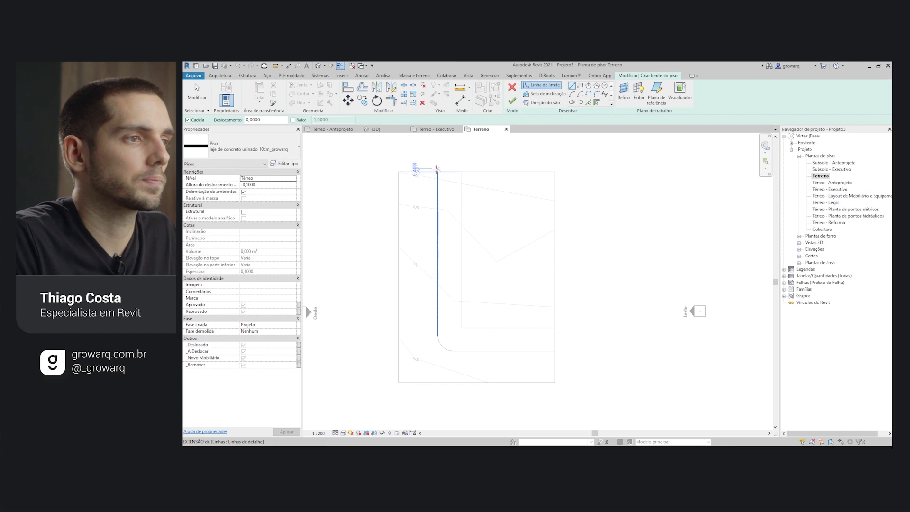
{"action": "left_click", "coordinate": [398, 172]}
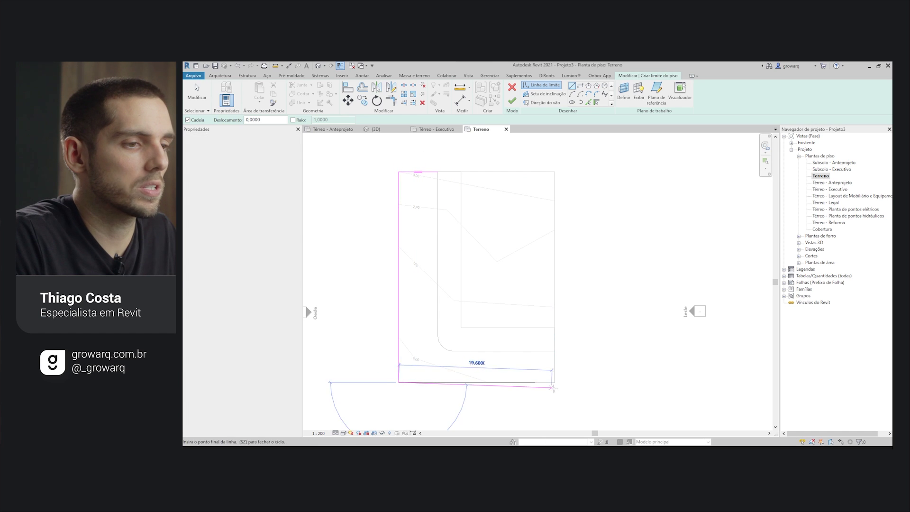
{"action": "left_click", "coordinate": [554, 351]}
{"action": "left_click", "coordinate": [453, 350]}
{"action": "left_click", "coordinate": [589, 102]}
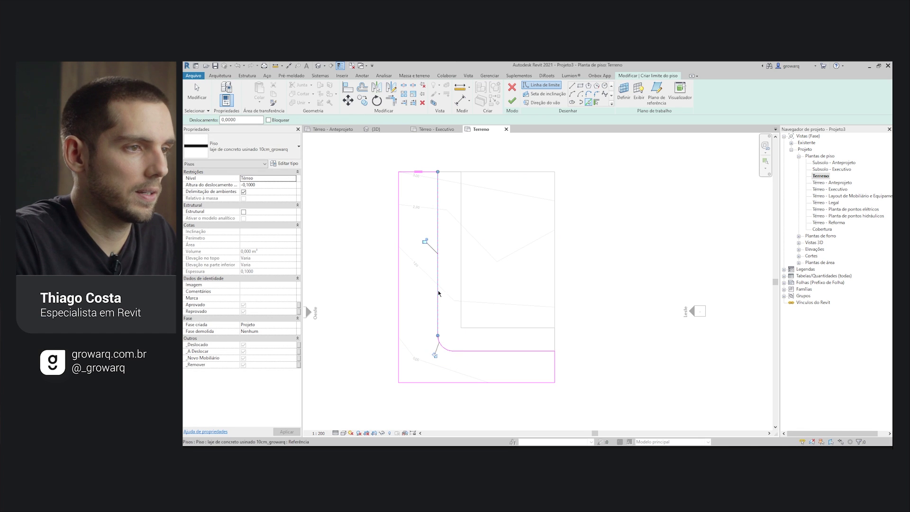
{"action": "left_click", "coordinate": [512, 101]}
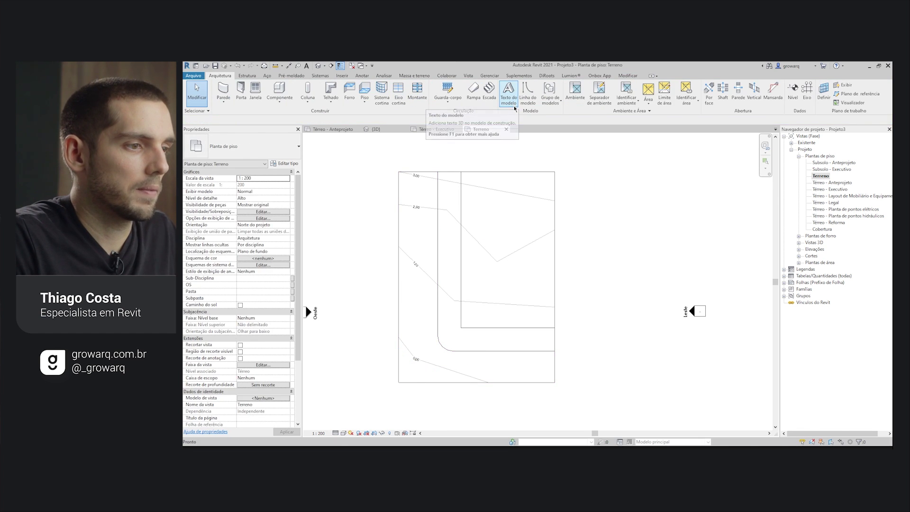
In the 3D view, temporarily hide the terrain surface to expose the floors.
{"action": "left_click", "coordinate": [376, 129]}
{"action": "mouse_move", "coordinate": [543, 328]}
{"action": "middle_mouse_down", "text": "shift"}
{"action": "mouse_move", "coordinate": [385, 307]}
{"action": "mouse_move", "coordinate": [455, 325]}
{"action": "mouse_move", "coordinate": [457, 368]}
{"action": "mouse_move", "coordinate": [440, 362]}
{"action": "middle_mouse_up", "text": "shift"}
{"action": "left_click", "coordinate": [331, 331]}
{"action": "mouse_move", "coordinate": [332, 331]}
{"action": "middle_mouse_down", "text": "shift"}
{"action": "mouse_move", "coordinate": [481, 308]}
{"action": "mouse_move", "coordinate": [447, 318]}
{"action": "mouse_move", "coordinate": [439, 255]}
{"action": "middle_mouse_up", "text": "shift"}
{"action": "left_click", "coordinate": [439, 254]}
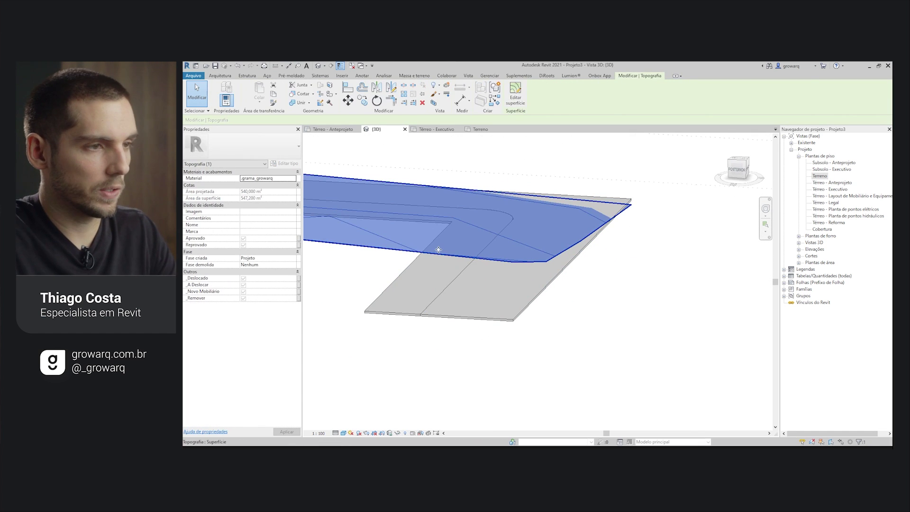
{"action": "key", "text": "h"}
{"action": "key", "text": "h"}
Set the large floor's height offset to -0,25.
{"action": "mouse_move", "coordinate": [542, 311]}
{"action": "middle_mouse_down", "text": "shift"}
{"action": "mouse_move", "coordinate": [483, 301]}
{"action": "mouse_move", "coordinate": [443, 313]}
{"action": "middle_mouse_up", "text": "shift"}
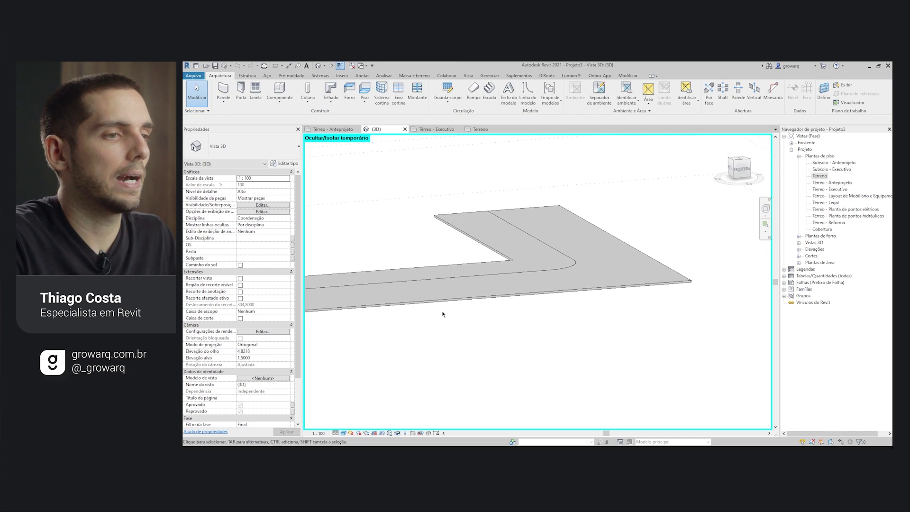
{"action": "left_click", "coordinate": [508, 268]}
{"action": "mouse_move", "coordinate": [507, 268]}
{"action": "middle_mouse_down", "text": "shift"}
{"action": "mouse_move", "coordinate": [521, 298]}
{"action": "mouse_move", "coordinate": [468, 347]}
{"action": "middle_mouse_up", "text": "shift"}
{"action": "left_click", "coordinate": [521, 298]}
{"action": "type", "text": "-0,2500"}
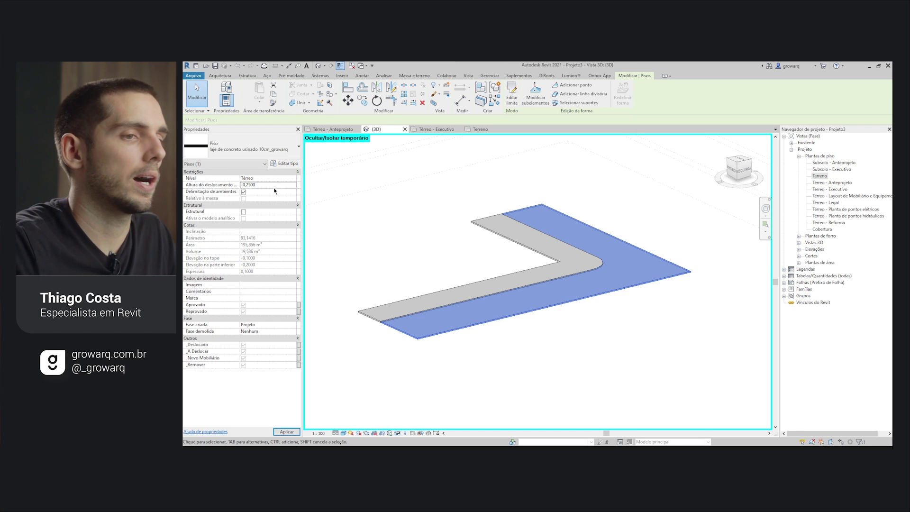
{"action": "key", "text": "Return"}
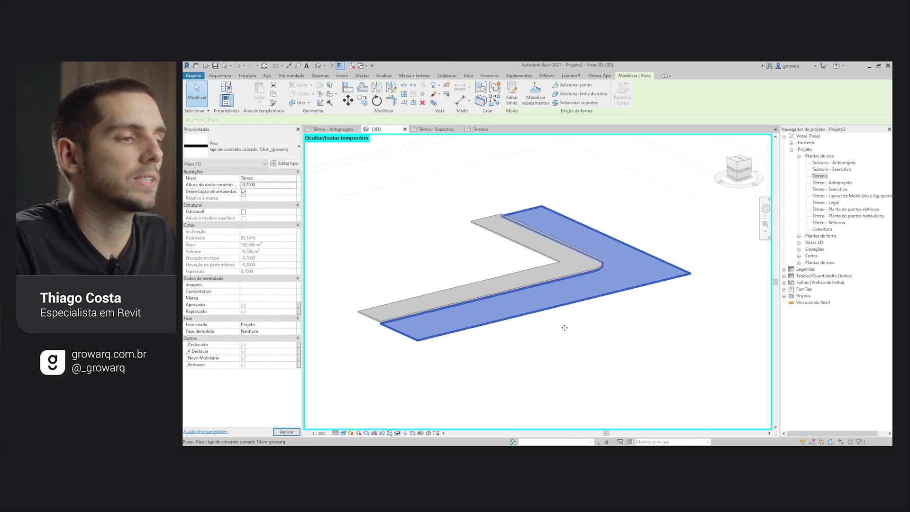
Change the L-shaped slab's type to laje de concreto + piso genérico 20cm.
{"action": "left_click", "coordinate": [372, 327]}
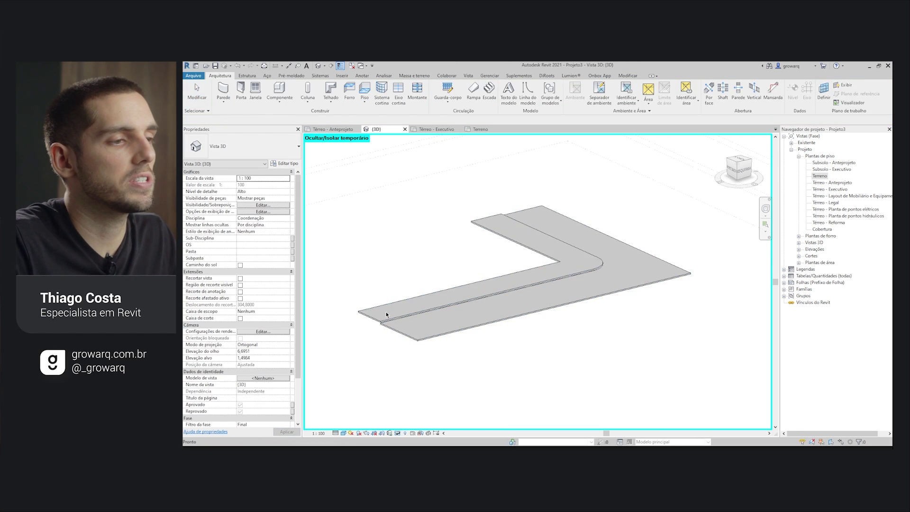
{"action": "scroll", "coordinate": [376, 319], "scroll_direction": "up", "scroll_amount": 3}
{"action": "scroll", "coordinate": [376, 320], "scroll_direction": "up", "scroll_amount": 2}
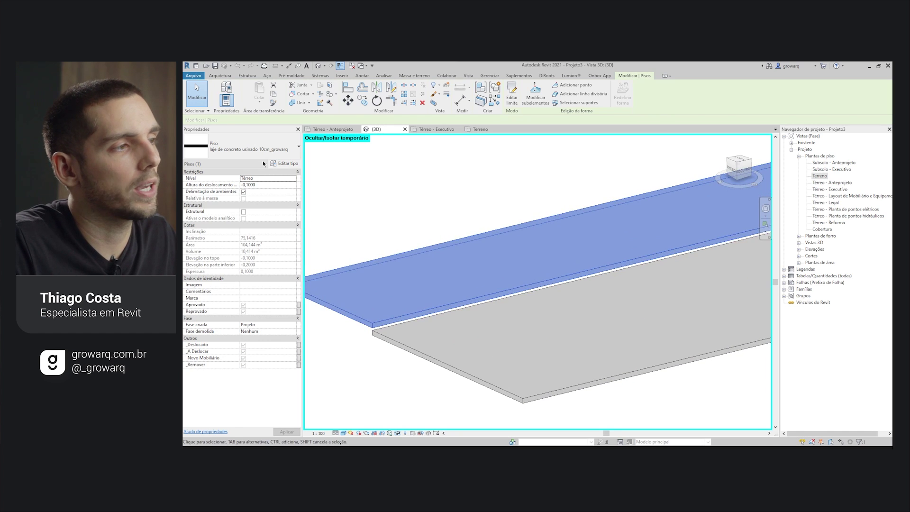
{"action": "left_click", "coordinate": [247, 147]}
{"action": "scroll", "coordinate": [246, 209], "scroll_direction": "up", "scroll_amount": 1}
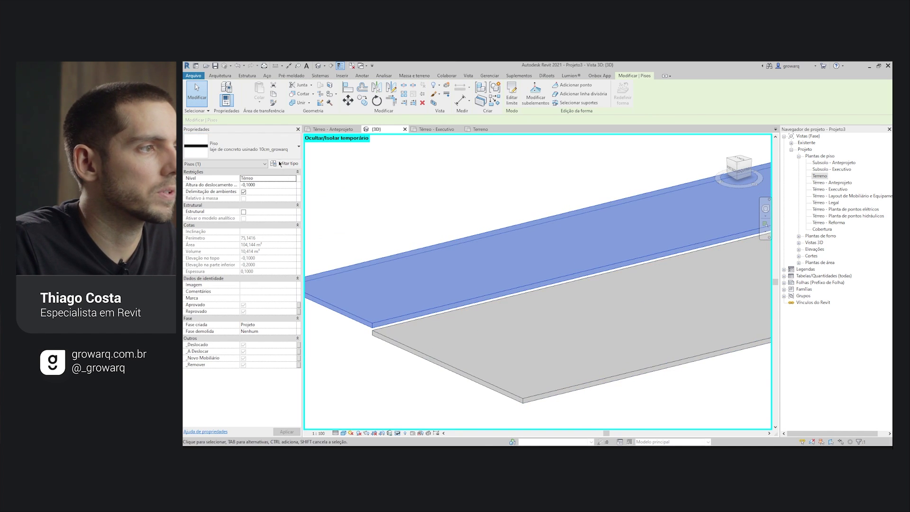
{"action": "left_click", "coordinate": [266, 150]}
{"action": "scroll", "coordinate": [247, 205], "scroll_direction": "up", "scroll_amount": 1}
{"action": "left_click", "coordinate": [246, 205]}
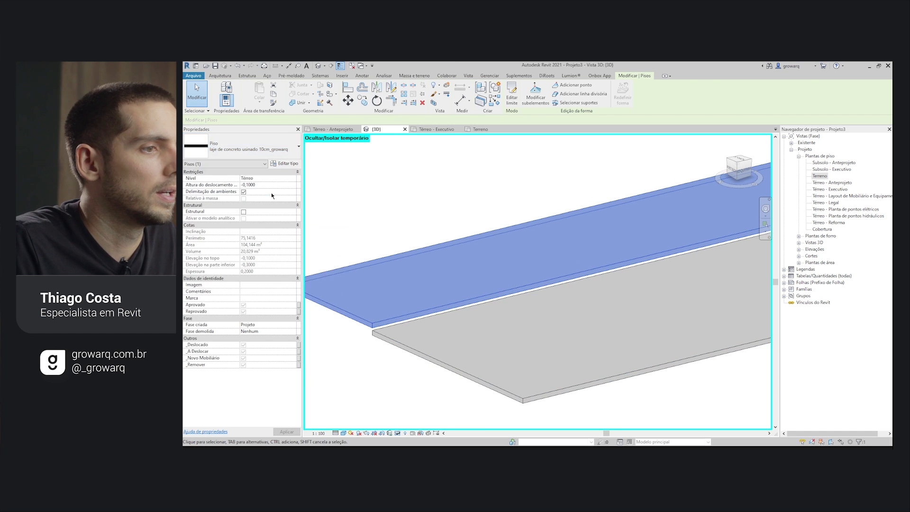
{"action": "key", "text": "Escape"}
Inspect the slab corner thicknesses, then reset temporary hide to show the topography.
{"action": "mouse_move", "coordinate": [467, 278]}
{"action": "middle_mouse_down", "text": "shift"}
{"action": "mouse_move", "coordinate": [626, 365]}
{"action": "mouse_move", "coordinate": [501, 362]}
{"action": "mouse_move", "coordinate": [471, 379]}
{"action": "mouse_move", "coordinate": [488, 258]}
{"action": "middle_mouse_up", "text": "shift"}
{"action": "left_click", "coordinate": [488, 258]}
{"action": "key", "text": "Escape"}
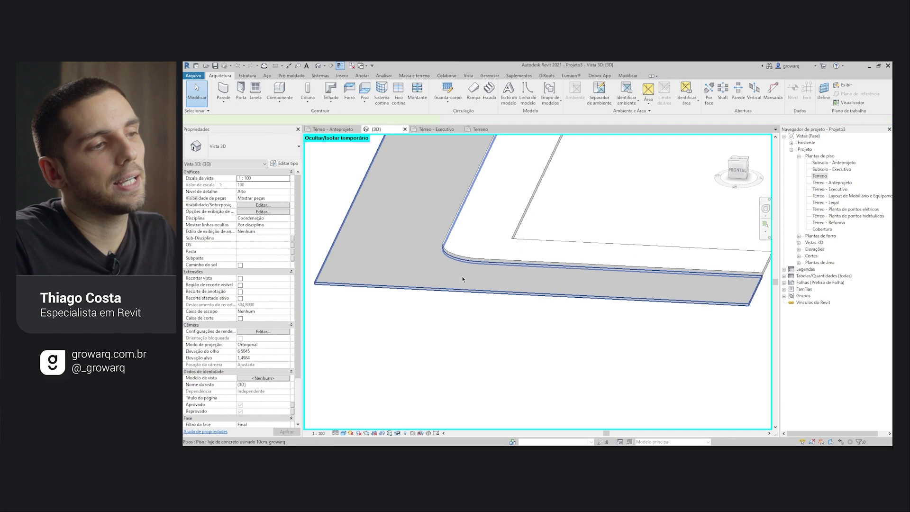
{"action": "left_click", "coordinate": [463, 279]}
{"action": "scroll", "coordinate": [528, 355], "scroll_direction": "up", "scroll_amount": 2}
{"action": "scroll", "coordinate": [528, 355], "scroll_direction": "down", "scroll_amount": 3}
{"action": "middle_click_drag", "start_coordinate": [627, 203], "coordinate": [621, 297], "text": "shift"}
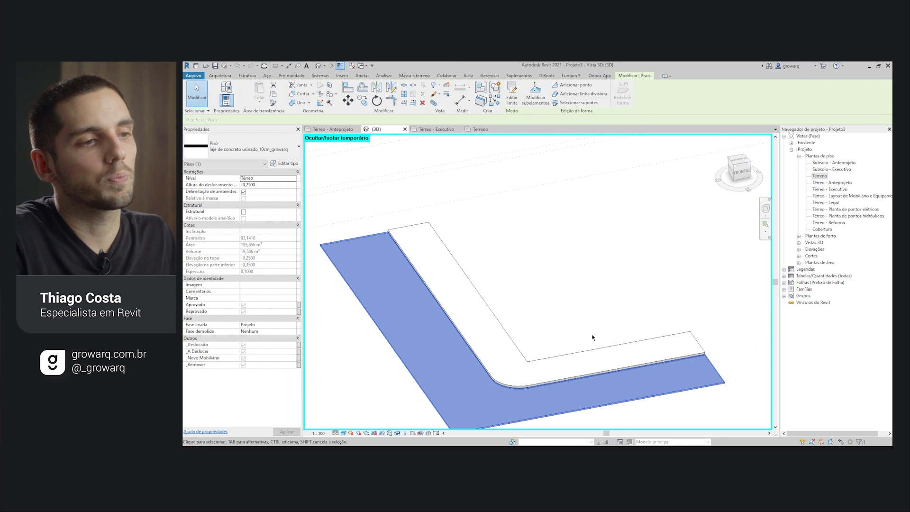
{"action": "key", "text": "Escape"}
{"action": "mouse_move", "coordinate": [555, 343]}
{"action": "middle_mouse_down", "text": "shift"}
{"action": "mouse_move", "coordinate": [664, 292]}
{"action": "mouse_move", "coordinate": [619, 305]}
{"action": "mouse_move", "coordinate": [591, 329]}
{"action": "mouse_move", "coordinate": [434, 404]}
{"action": "mouse_move", "coordinate": [594, 372]}
{"action": "mouse_move", "coordinate": [584, 387]}
{"action": "middle_mouse_up", "text": "shift"}
{"action": "key", "text": "h"}
{"action": "key", "text": "r"}
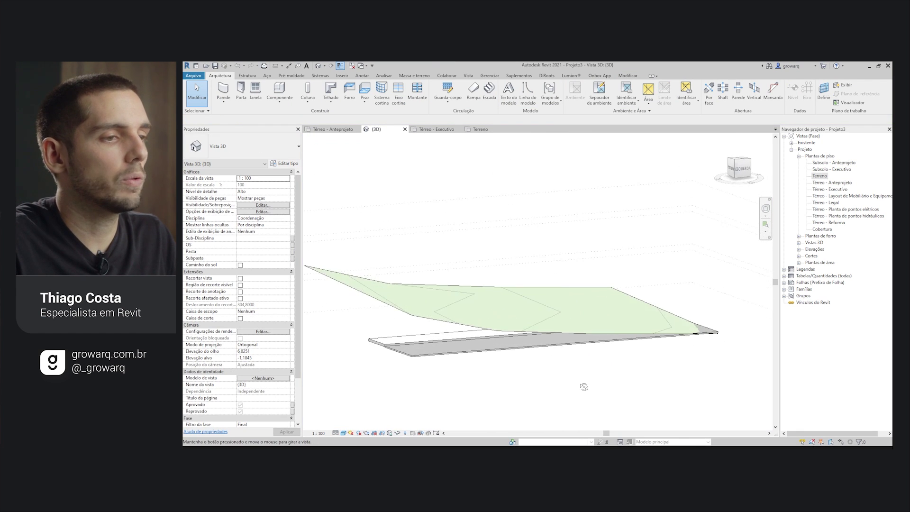
Delete the grey floor slab left under the topography and reopen the Terreno floor plan.
{"action": "scroll", "coordinate": [388, 370], "scroll_direction": "up", "scroll_amount": 2}
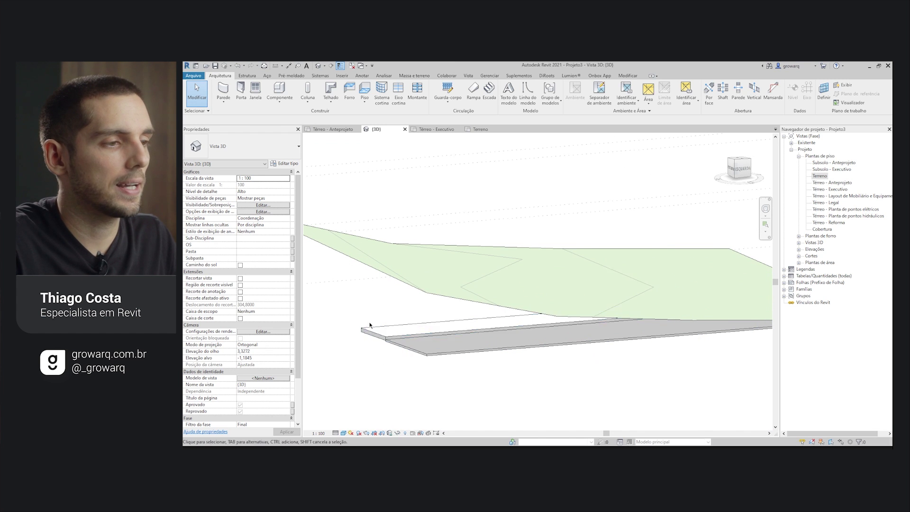
{"action": "mouse_move", "coordinate": [497, 331]}
{"action": "middle_mouse_down", "text": "shift"}
{"action": "mouse_move", "coordinate": [448, 355]}
{"action": "mouse_move", "coordinate": [467, 377]}
{"action": "mouse_move", "coordinate": [534, 381]}
{"action": "middle_mouse_up", "text": "shift"}
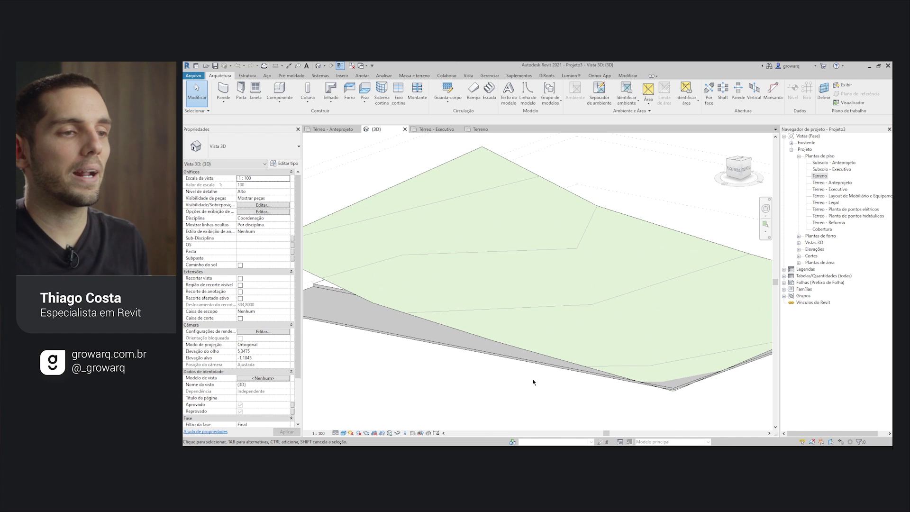
{"action": "scroll", "coordinate": [533, 382], "scroll_direction": "down", "scroll_amount": 3}
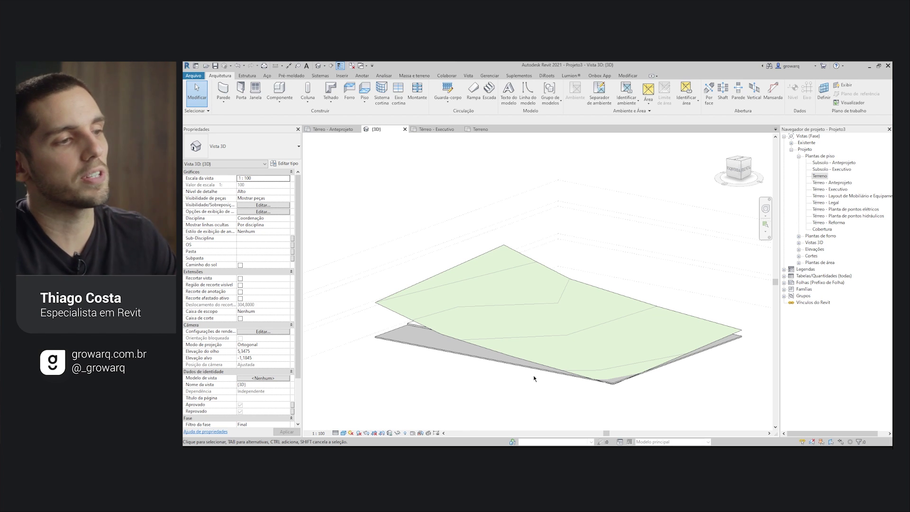
{"action": "left_click", "coordinate": [437, 349]}
{"action": "mouse_move", "coordinate": [443, 378]}
{"action": "middle_mouse_down", "text": "shift"}
{"action": "mouse_move", "coordinate": [490, 368]}
{"action": "mouse_move", "coordinate": [432, 350]}
{"action": "middle_mouse_up", "text": "shift"}
{"action": "key", "text": "Escape"}
{"action": "left_click", "coordinate": [432, 349]}
{"action": "key", "text": "Delete"}
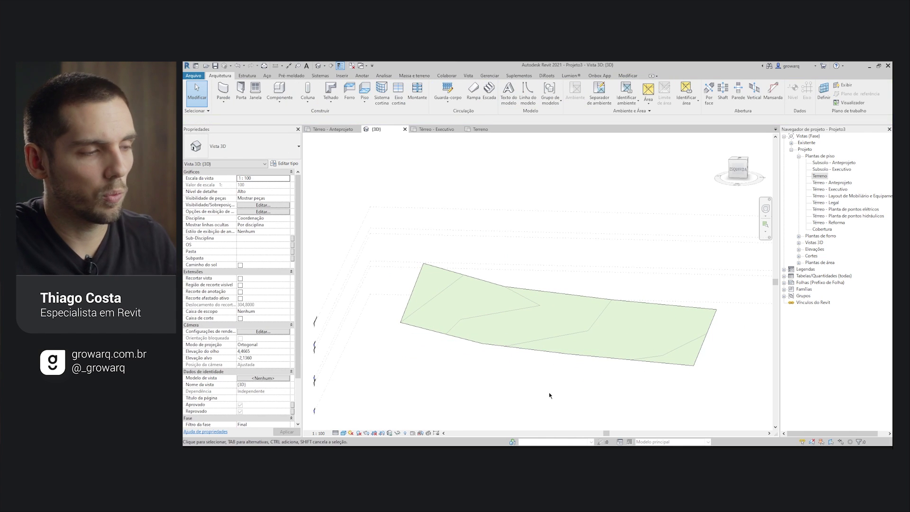
{"action": "middle_click_drag", "start_coordinate": [545, 392], "coordinate": [493, 402], "text": "shift"}
{"action": "double_click", "coordinate": [820, 176]}
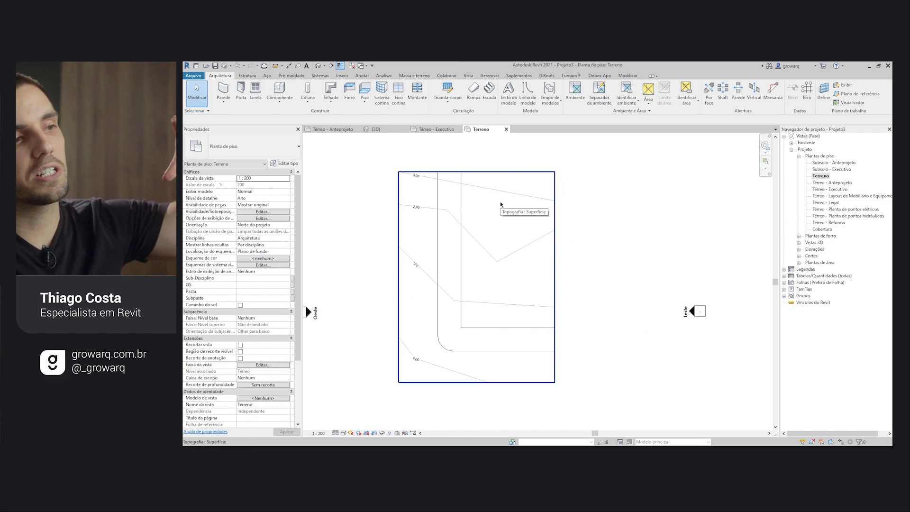
Inspect the guide lines: the rectangle chain, the curved three-line path, and the vertical line.
{"action": "left_click", "coordinate": [461, 195]}
{"action": "key", "text": "Escape"}
{"action": "key", "text": "Tab"}
{"action": "left_click", "coordinate": [462, 195]}
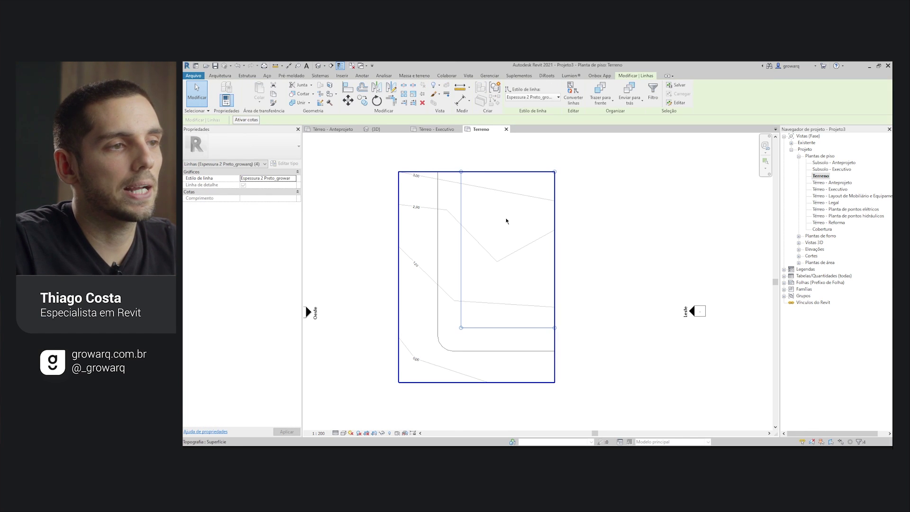
{"action": "key", "text": "Escape"}
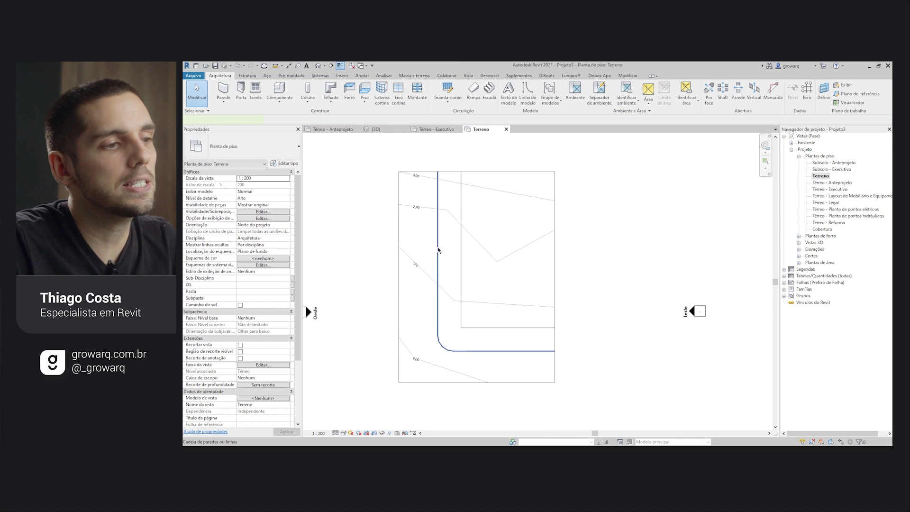
{"action": "left_click", "coordinate": [438, 250]}
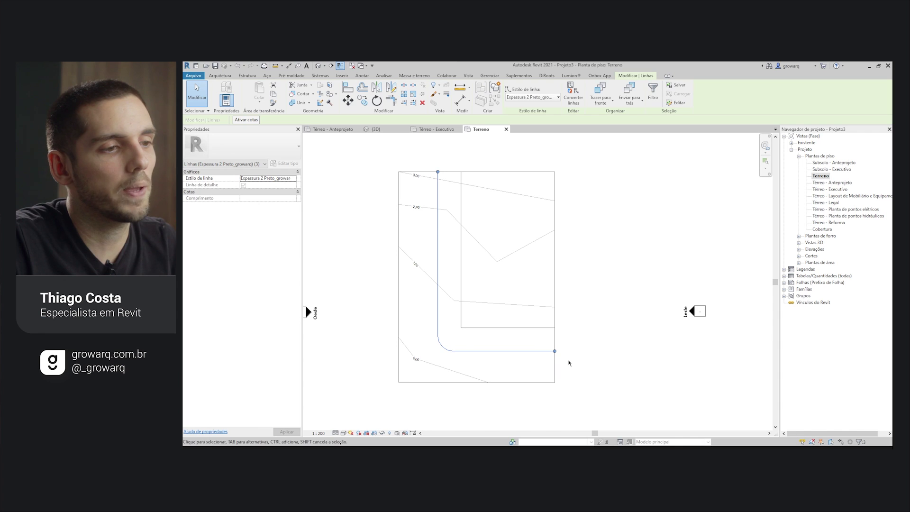
{"action": "key", "text": "Escape"}
{"action": "left_click", "coordinate": [438, 191]}
{"action": "key", "text": "Escape"}
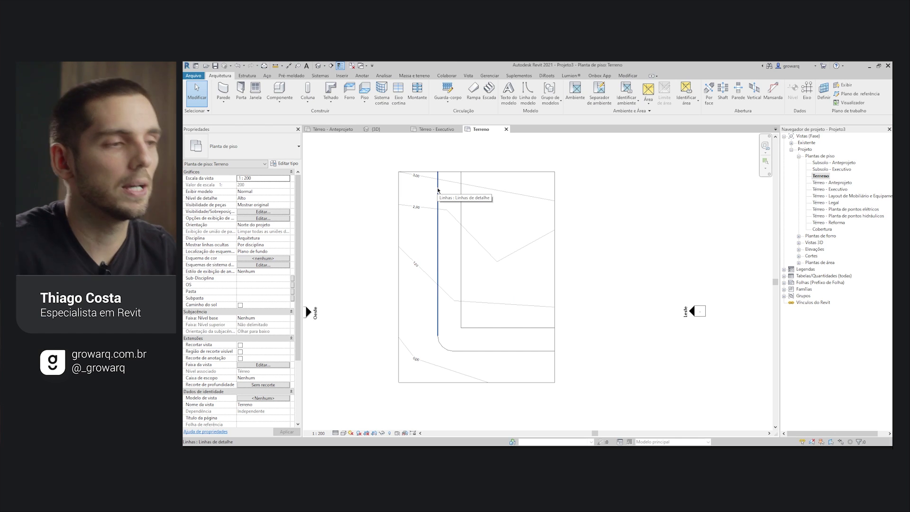
{"action": "left_click", "coordinate": [439, 190]}
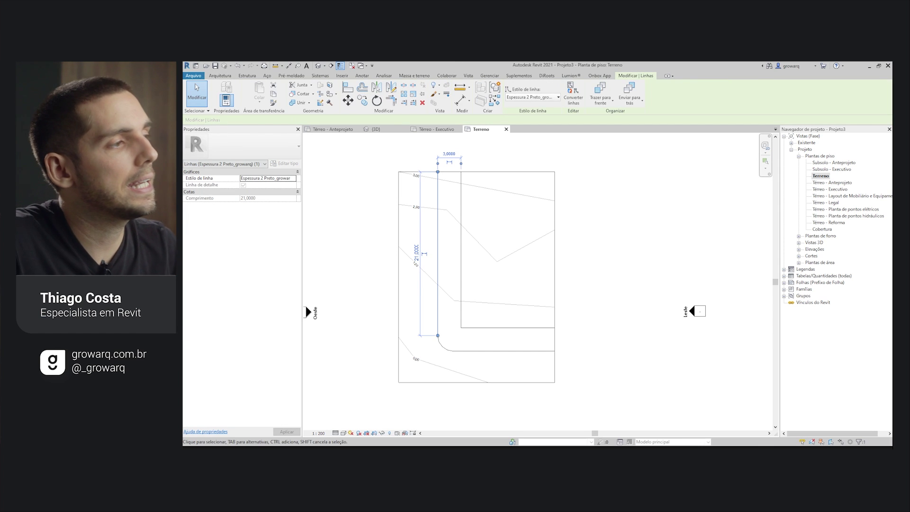
{"action": "left_click", "coordinate": [356, 209]}
Draw a test pentagon with detail lines, then delete it.
{"action": "left_click", "coordinate": [361, 77]}
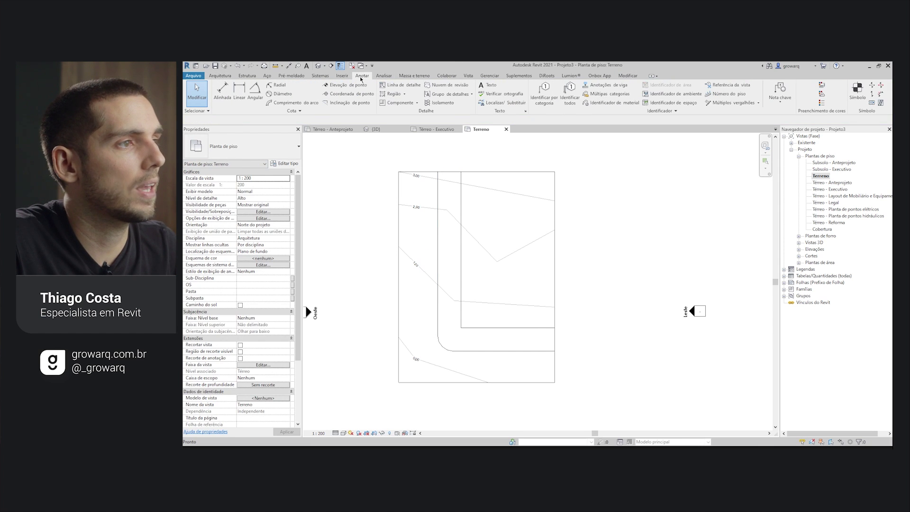
{"action": "left_click", "coordinate": [409, 88]}
{"action": "left_click", "coordinate": [523, 189]}
{"action": "left_click", "coordinate": [493, 274]}
{"action": "left_click", "coordinate": [524, 307]}
{"action": "left_click", "coordinate": [608, 270]}
{"action": "left_click", "coordinate": [592, 203]}
{"action": "left_click", "coordinate": [522, 186]}
{"action": "key", "text": "Escape"}
{"action": "key", "text": "Escape"}
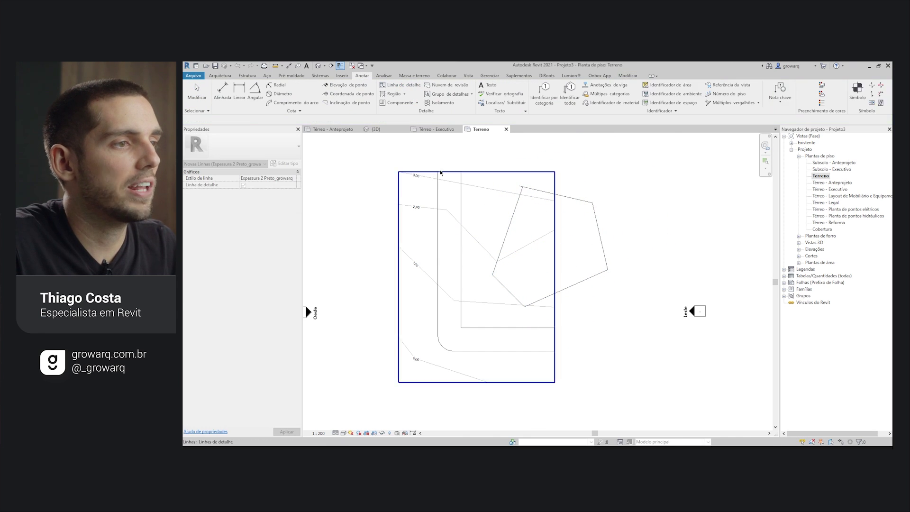
{"action": "left_click", "coordinate": [517, 300]}
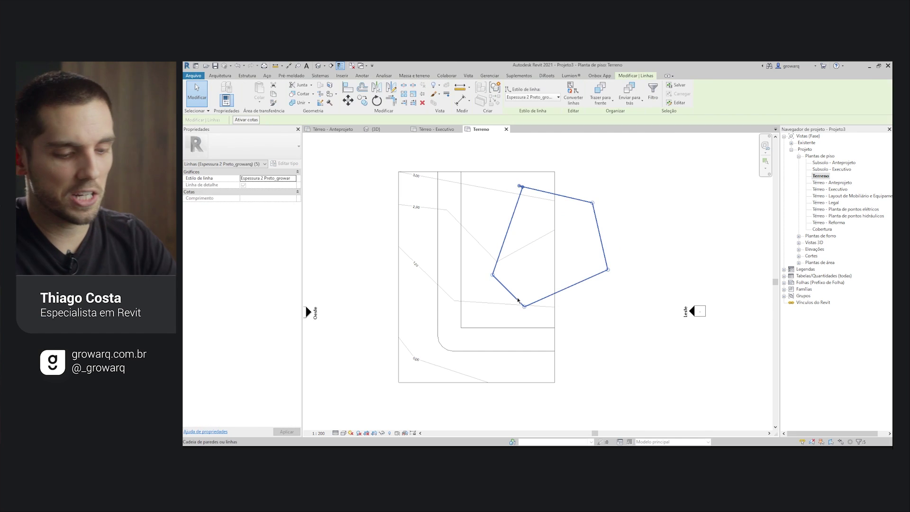
{"action": "key", "text": "Delete"}
Check the curved corner and horizontal guide lines, then bring up the Massa e terreno tools.
{"action": "left_click", "coordinate": [438, 322]}
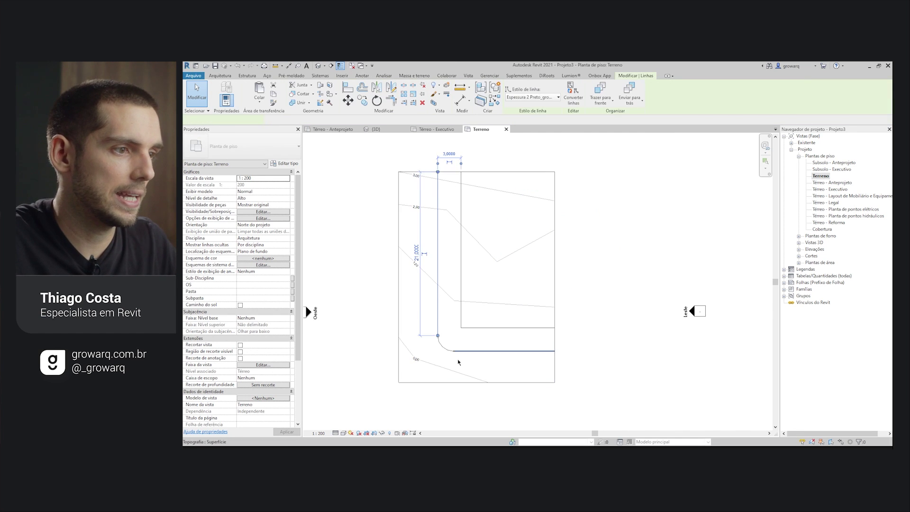
{"action": "left_click", "coordinate": [444, 350]}
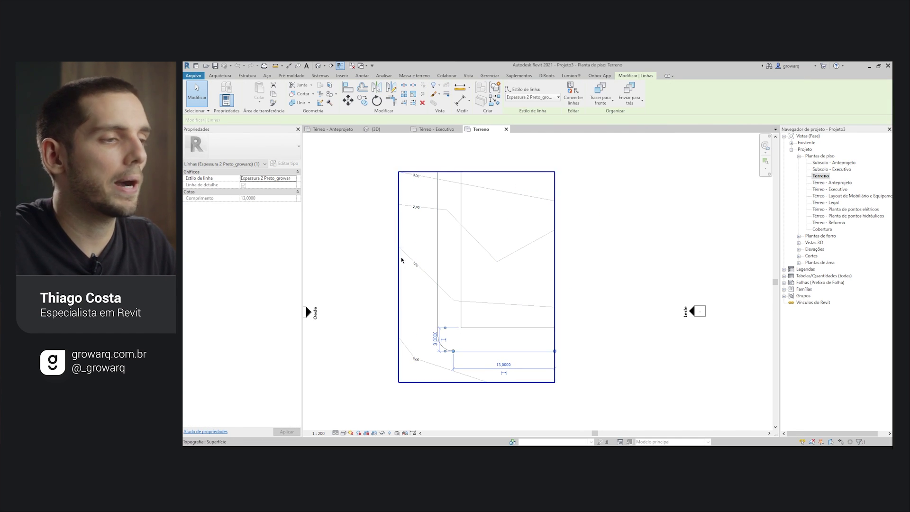
{"action": "key", "text": "Escape"}
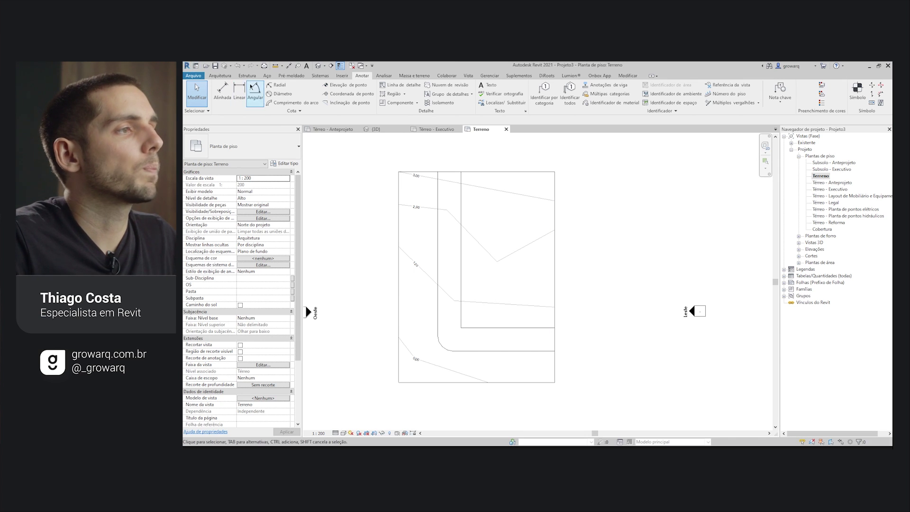
{"action": "left_click", "coordinate": [411, 77]}
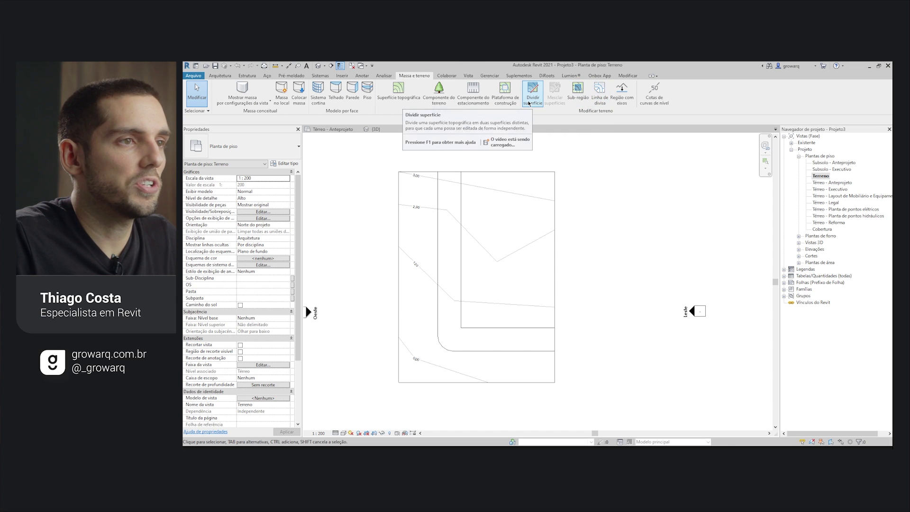
Split the topography, sketching the split line along the vertical, curved and horizontal guides.
{"action": "left_click", "coordinate": [529, 103]}
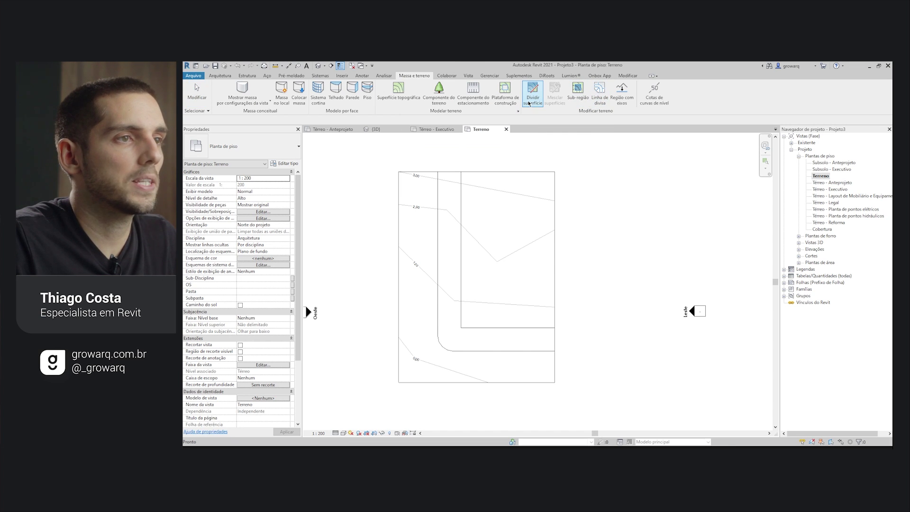
{"action": "left_click", "coordinate": [492, 190]}
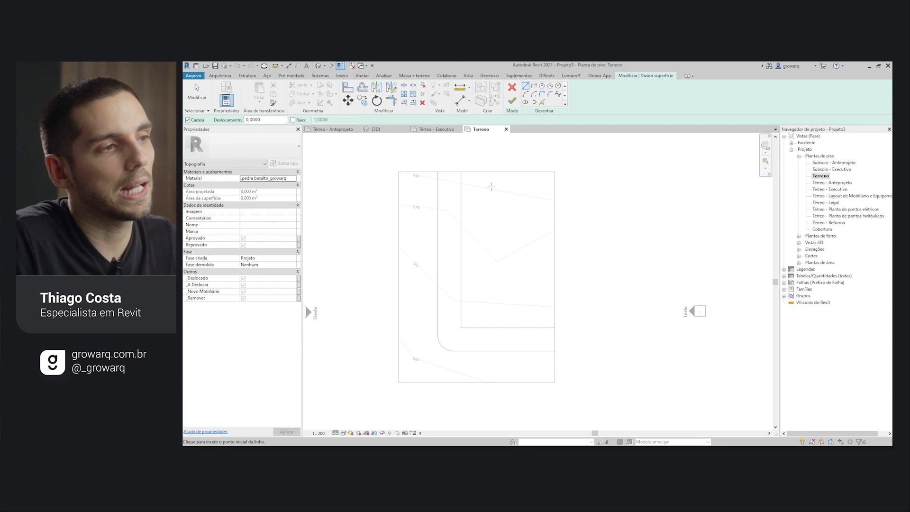
{"action": "left_click", "coordinate": [437, 335]}
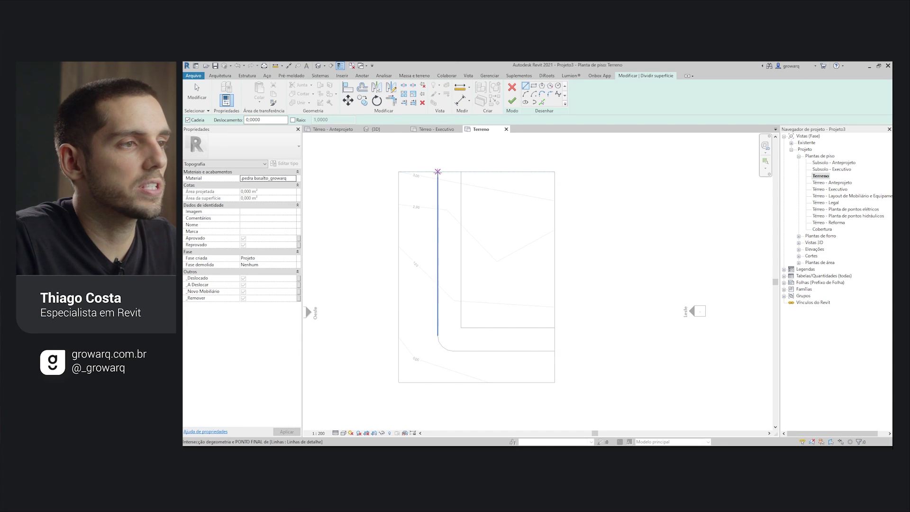
{"action": "left_click", "coordinate": [438, 171]}
{"action": "left_click", "coordinate": [437, 336]}
{"action": "key", "text": "Escape"}
{"action": "left_click", "coordinate": [554, 351]}
{"action": "left_click", "coordinate": [453, 351]}
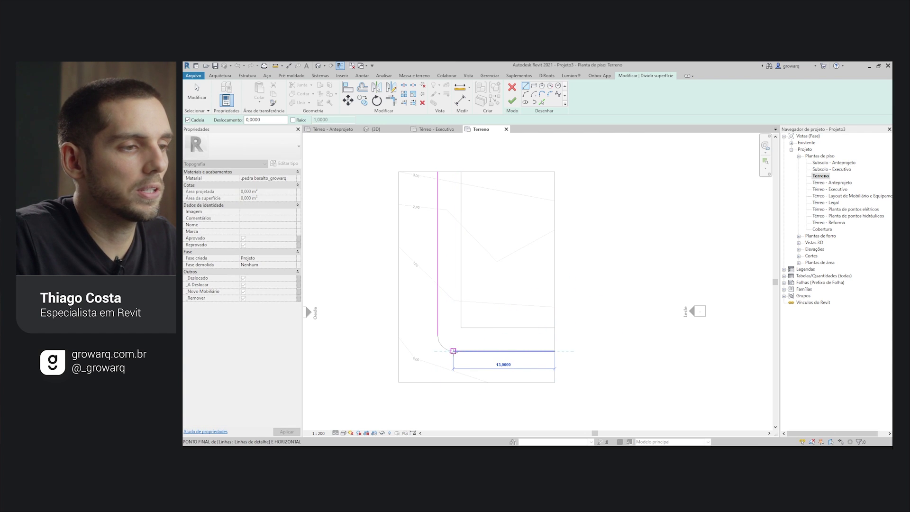
Finish the split-surface sketch and view the divided terrain in 3D.
{"action": "left_click", "coordinate": [542, 102]}
{"action": "key", "text": "Escape"}
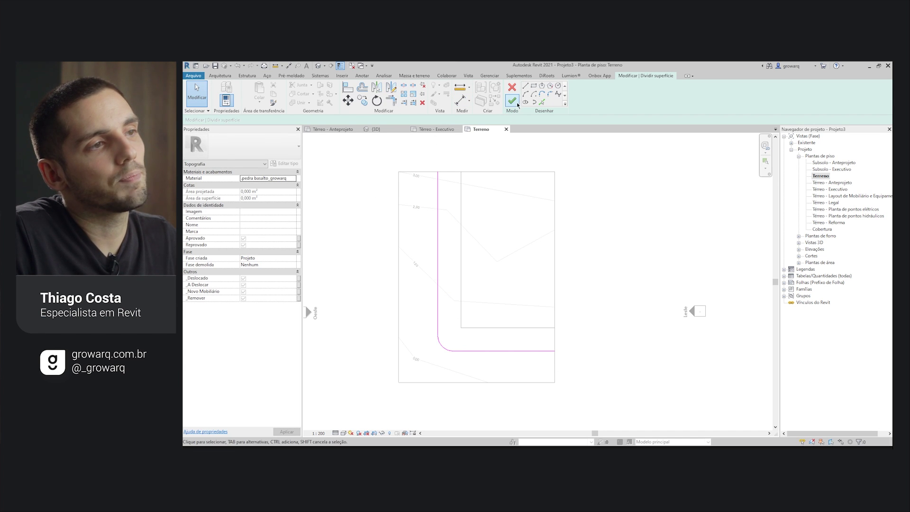
{"action": "left_click", "coordinate": [517, 104]}
{"action": "left_click", "coordinate": [478, 166]}
{"action": "left_click", "coordinate": [375, 129]}
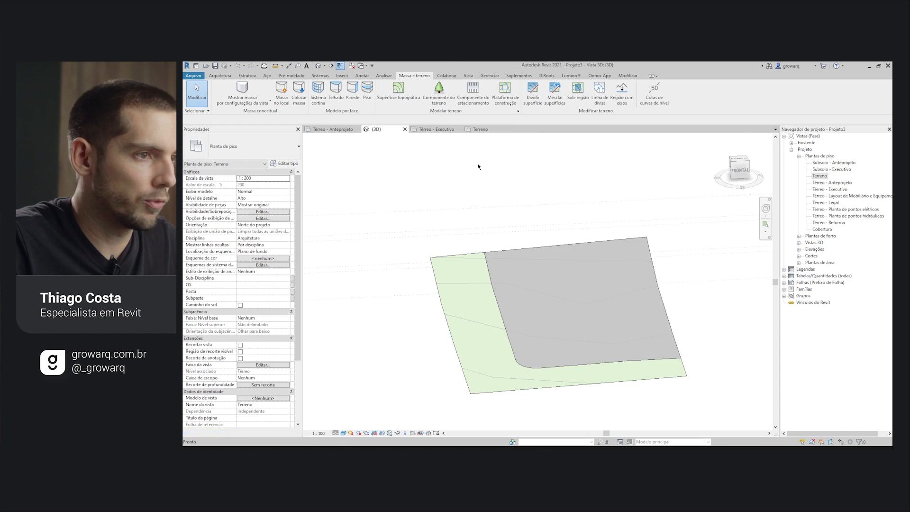
Check the grama_growarq strip and pedra basalto_growarq main terrain in 3D, then reopen Terreno.
{"action": "mouse_move", "coordinate": [494, 368]}
{"action": "middle_mouse_down", "text": "shift"}
{"action": "mouse_move", "coordinate": [596, 365]}
{"action": "mouse_move", "coordinate": [527, 329]}
{"action": "middle_mouse_up", "text": "shift"}
{"action": "left_click", "coordinate": [592, 372]}
{"action": "key", "text": "Escape"}
{"action": "left_click", "coordinate": [553, 355]}
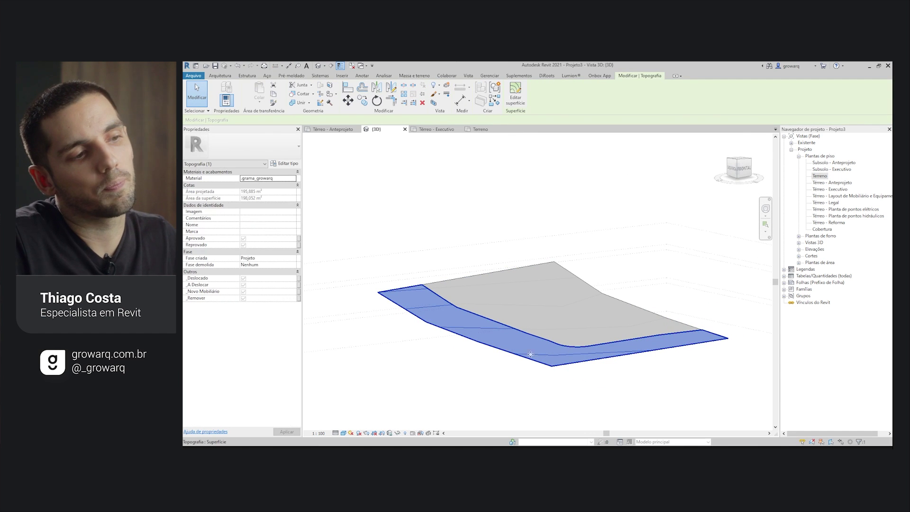
{"action": "left_click", "coordinate": [555, 329]}
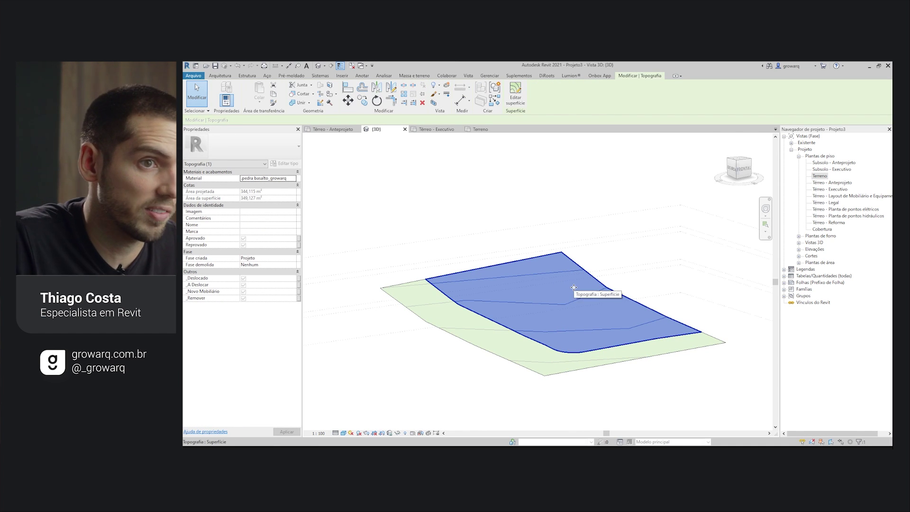
{"action": "key", "text": "Escape"}
{"action": "double_click", "coordinate": [819, 175]}
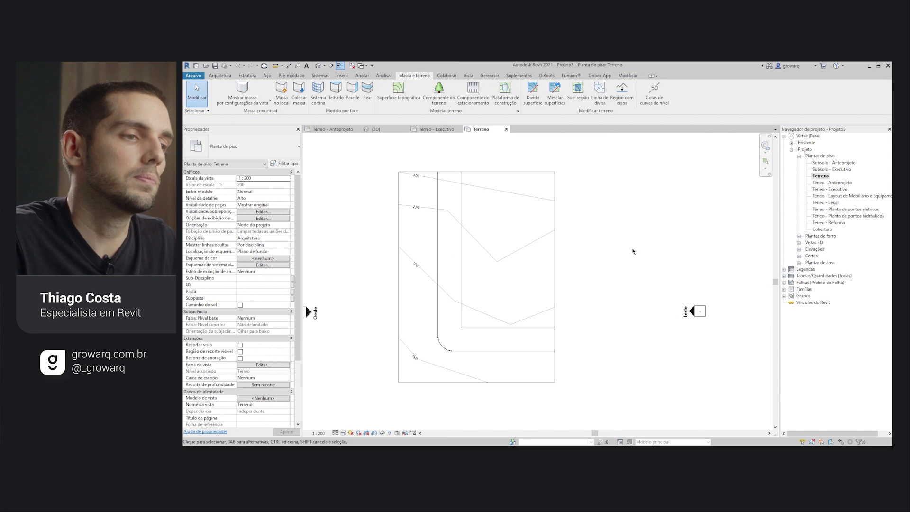
Split the main terrain with an L-shaped line, extending its horizontal leg to 13,5000, then view in 3D.
{"action": "left_click", "coordinate": [532, 95]}
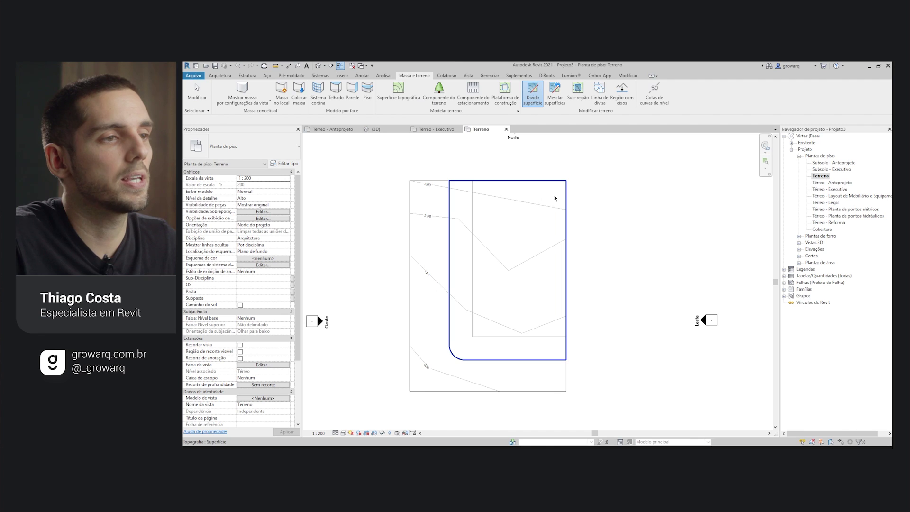
{"action": "left_click", "coordinate": [537, 219]}
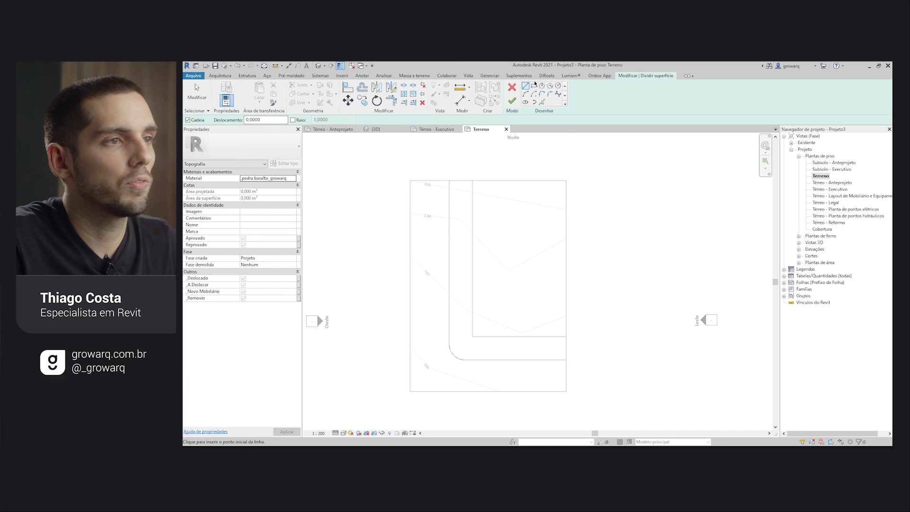
{"action": "left_click", "coordinate": [473, 180]}
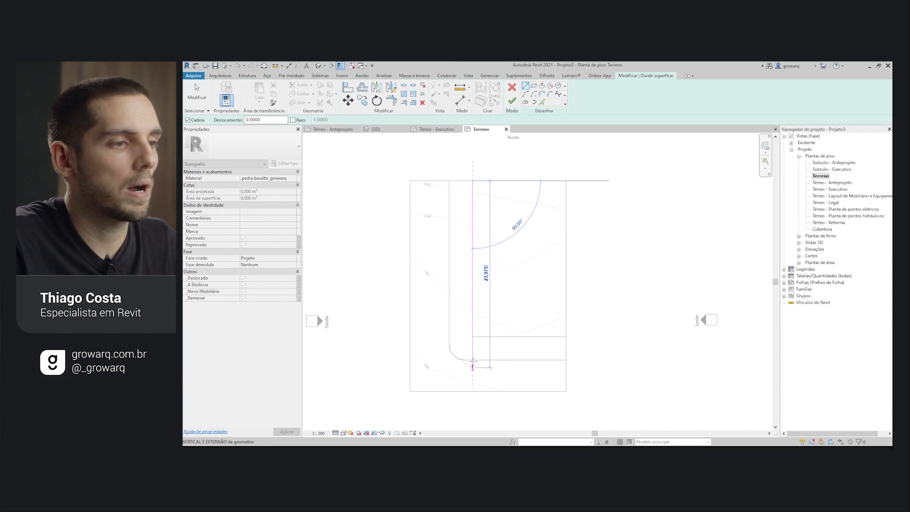
{"action": "left_click", "coordinate": [472, 336]}
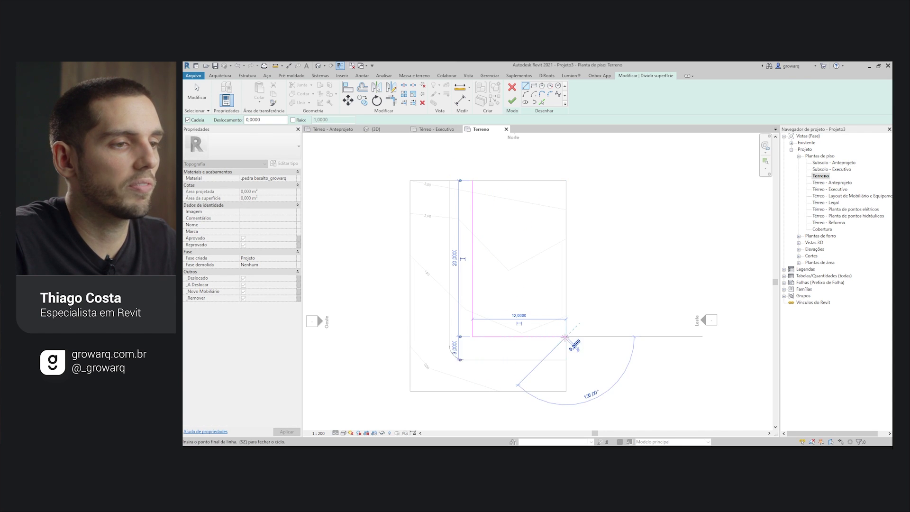
{"action": "left_click", "coordinate": [565, 336]}
{"action": "key", "text": "Escape"}
{"action": "key", "text": "Escape"}
{"action": "left_click_drag", "start_coordinate": [565, 337], "coordinate": [578, 337]}
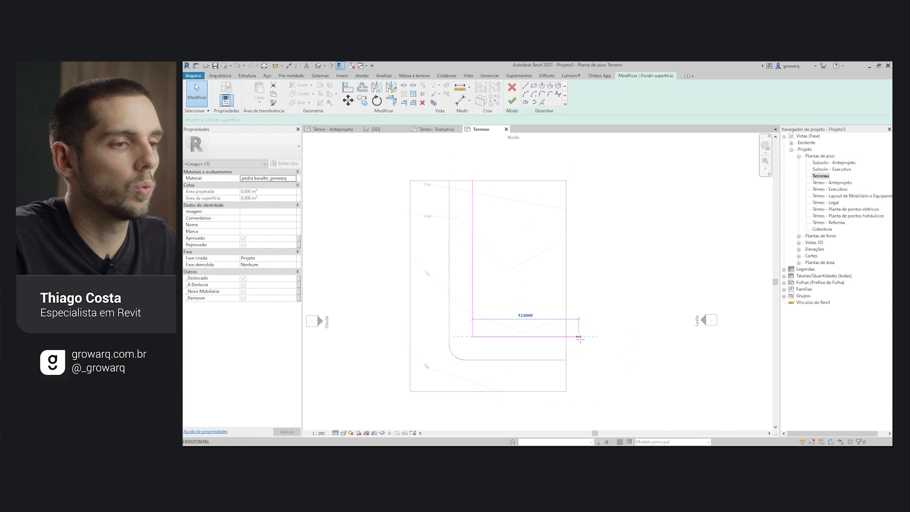
{"action": "key", "text": "Escape"}
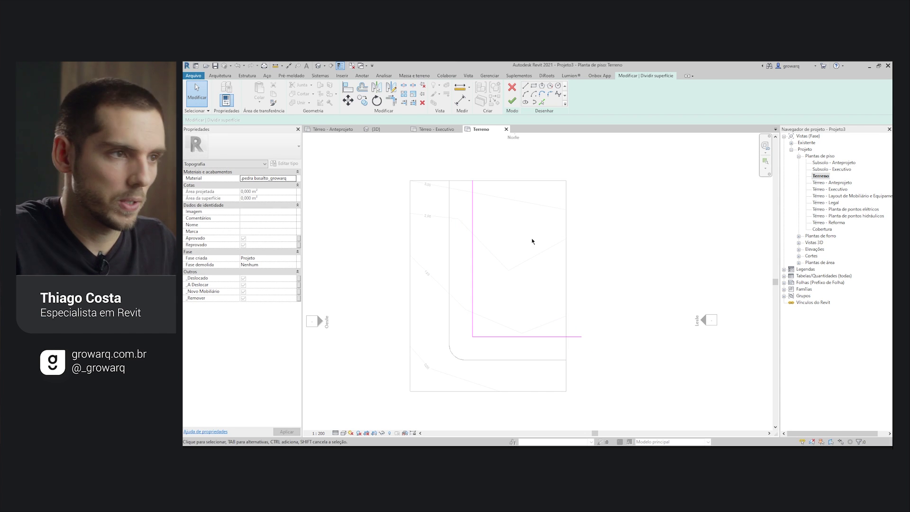
{"action": "left_click", "coordinate": [512, 101]}
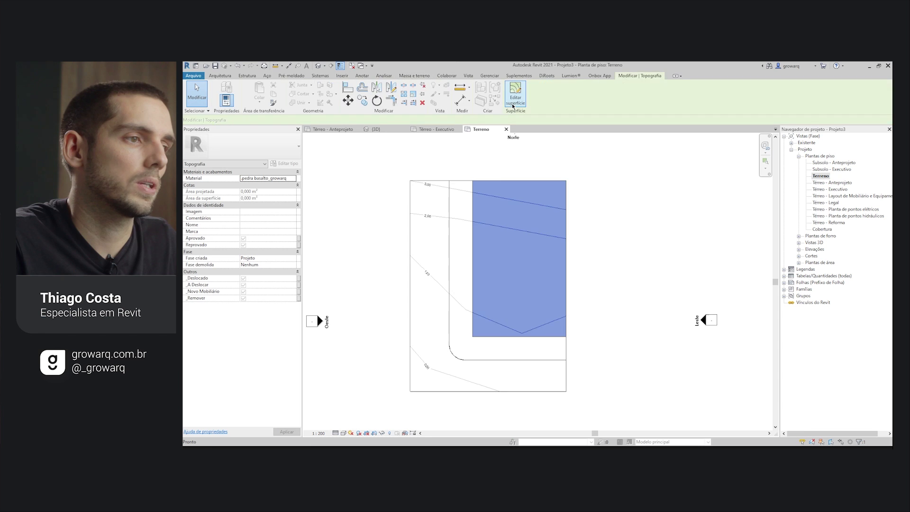
{"action": "key", "text": "Escape"}
{"action": "left_click", "coordinate": [375, 128]}
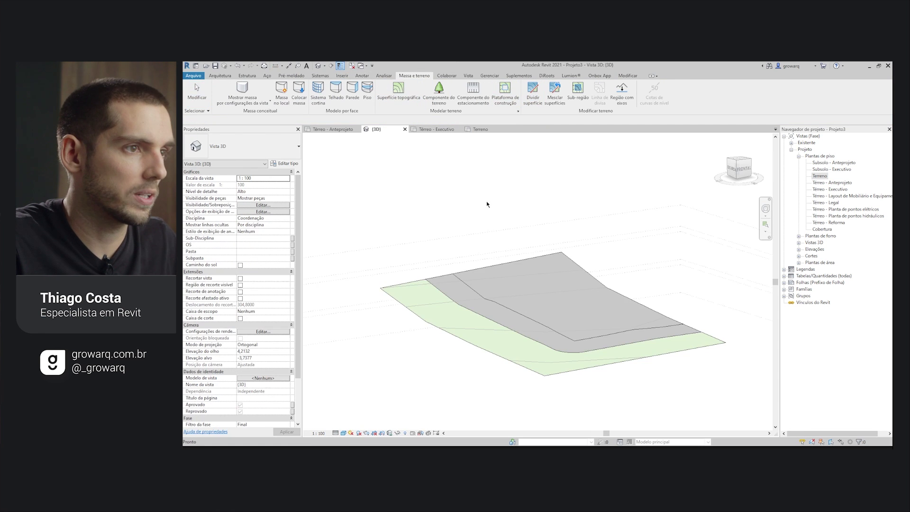
Assign the grama_growarq grass material to the inner lot region.
{"action": "middle_click_drag", "start_coordinate": [521, 322], "coordinate": [493, 346], "text": "shift"}
{"action": "left_click", "coordinate": [488, 337]}
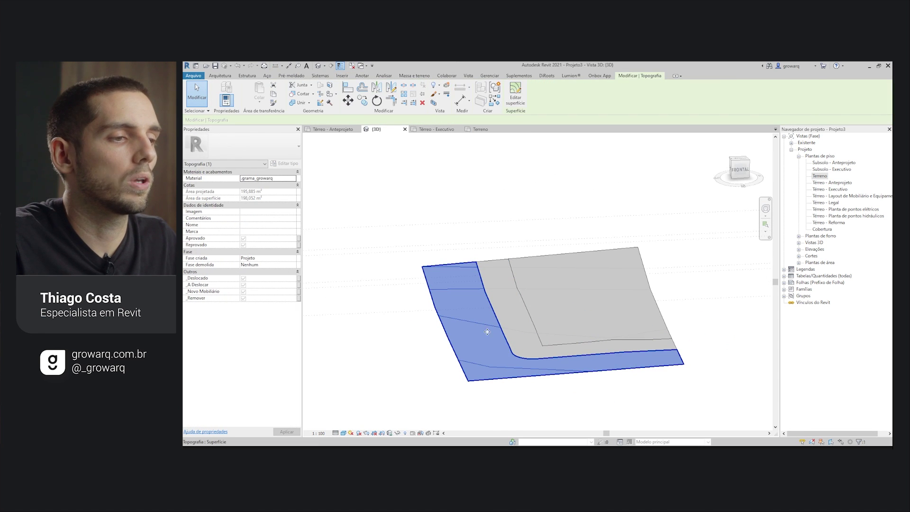
{"action": "left_click", "coordinate": [522, 327]}
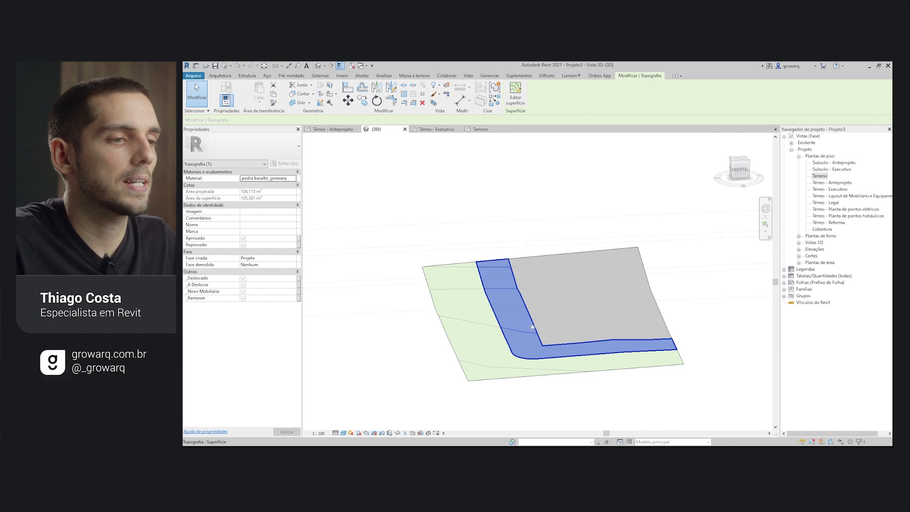
{"action": "left_click", "coordinate": [601, 320]}
{"action": "mouse_move", "coordinate": [601, 320]}
{"action": "middle_mouse_down", "text": "shift"}
{"action": "mouse_move", "coordinate": [668, 299]}
{"action": "mouse_move", "coordinate": [697, 365]}
{"action": "mouse_move", "coordinate": [488, 329]}
{"action": "mouse_move", "coordinate": [704, 385]}
{"action": "mouse_move", "coordinate": [609, 301]}
{"action": "middle_mouse_up", "text": "shift"}
{"action": "key", "text": "Escape"}
{"action": "left_click", "coordinate": [608, 300]}
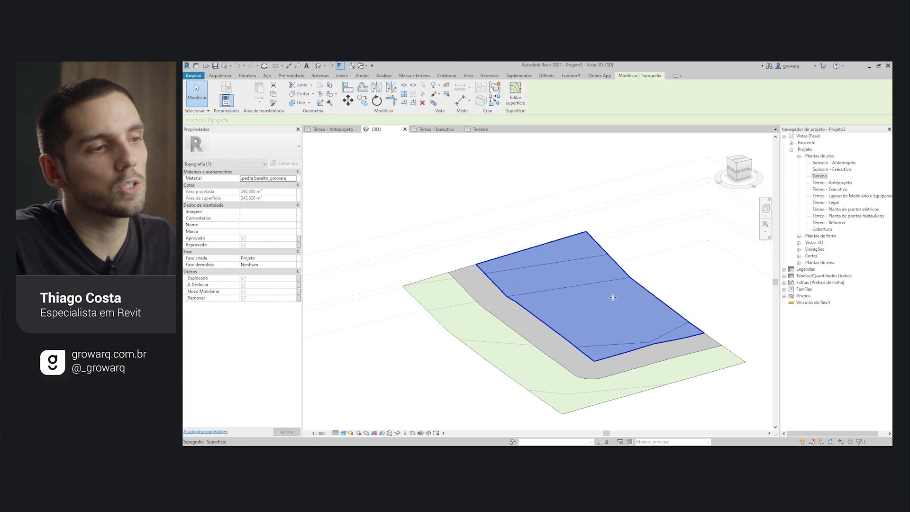
{"action": "left_click", "coordinate": [269, 180]}
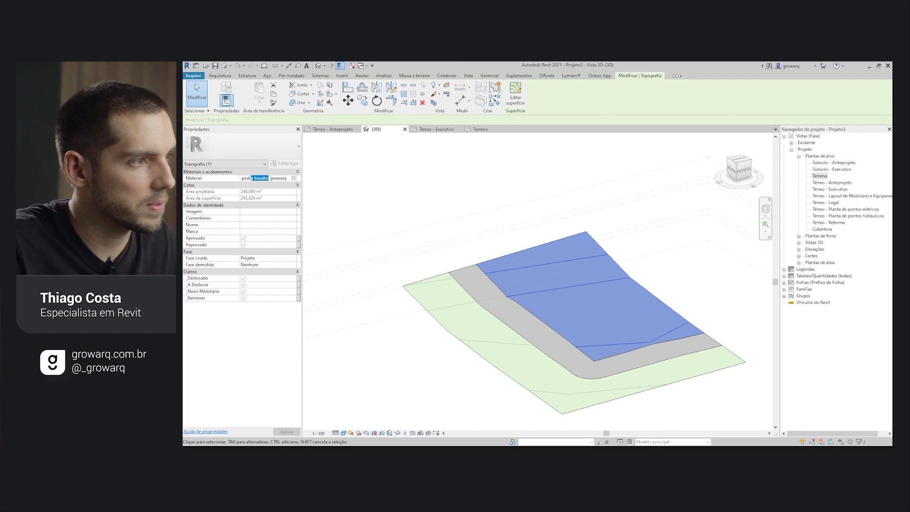
{"action": "type", "text": "grama"}
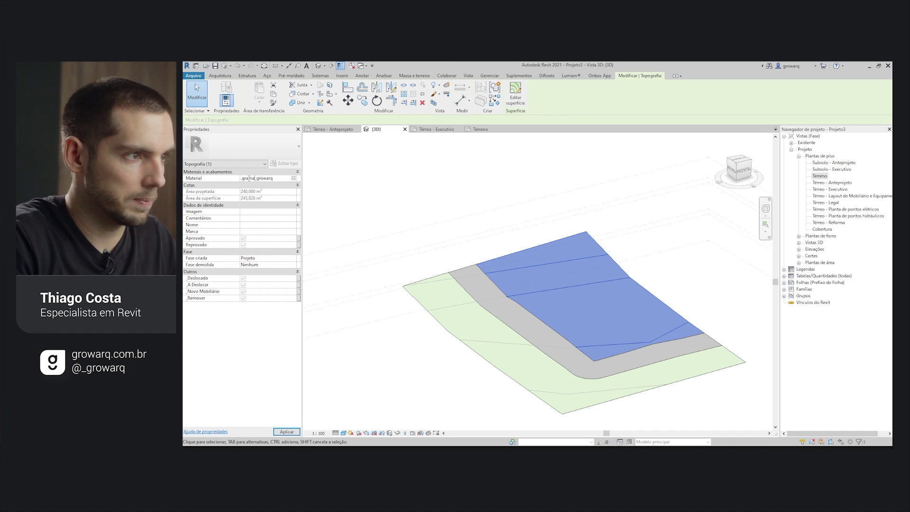
{"action": "key", "text": "Return"}
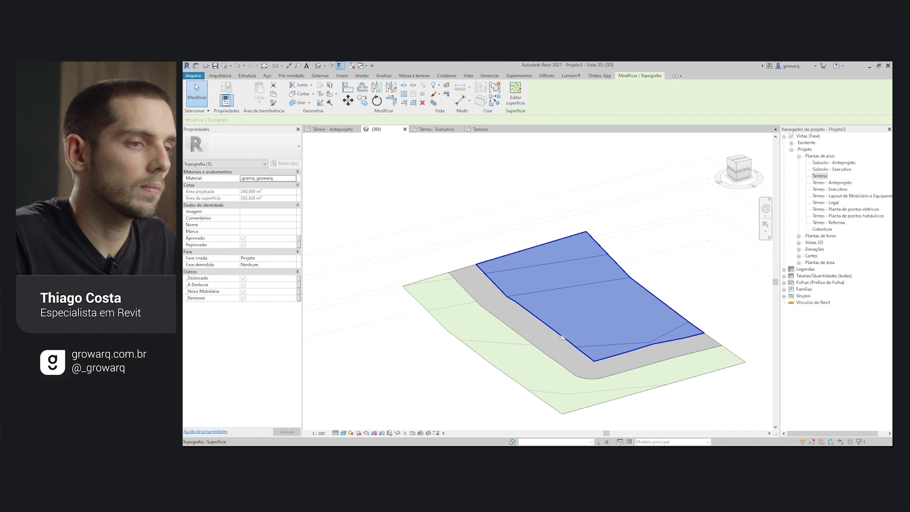
Assign asfalto_growarq to the outer street region and review the materials.
{"action": "left_click", "coordinate": [524, 382]}
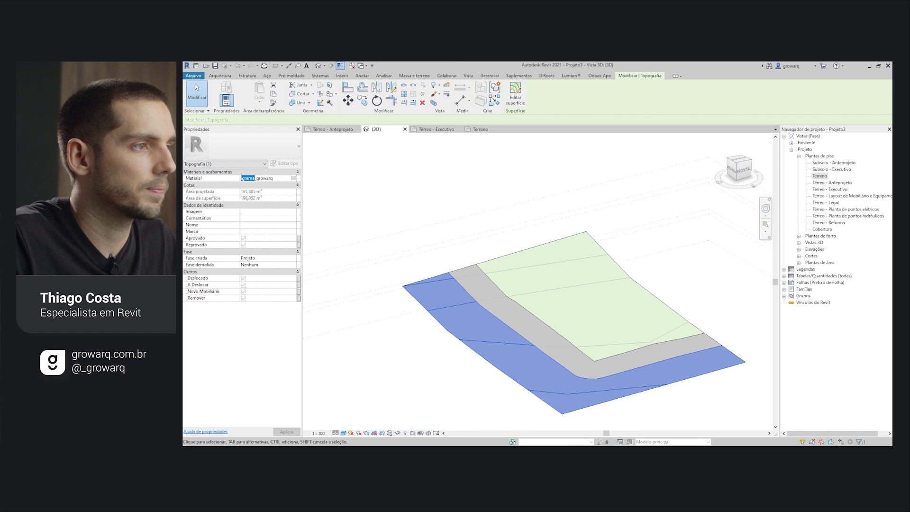
{"action": "type", "text": "asfalto"}
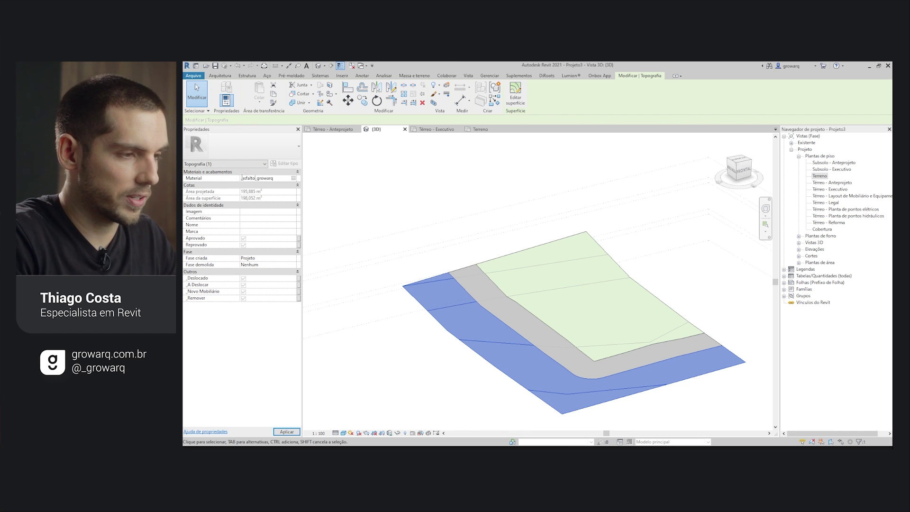
{"action": "left_click", "coordinate": [732, 426]}
{"action": "middle_click_drag", "start_coordinate": [733, 426], "coordinate": [595, 338], "text": "shift"}
{"action": "left_click", "coordinate": [595, 338]}
{"action": "middle_click_drag", "start_coordinate": [540, 382], "coordinate": [497, 332], "text": "shift"}
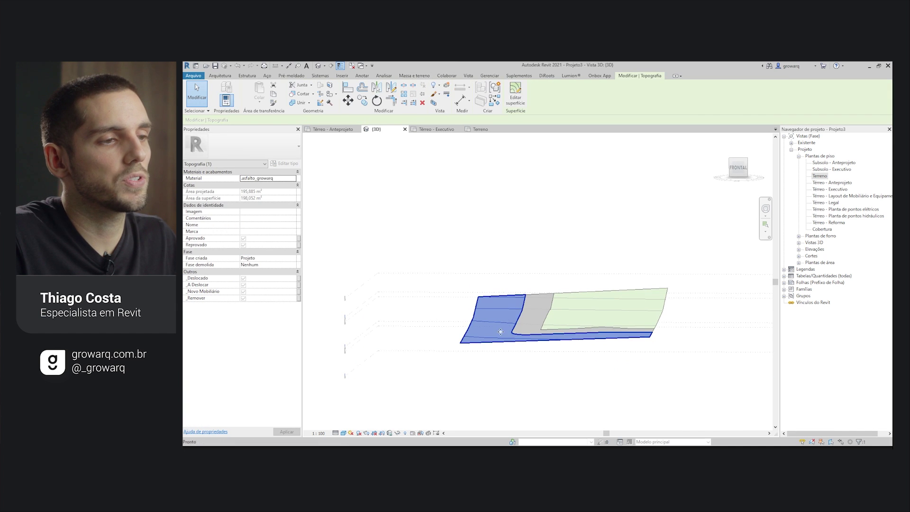
{"action": "left_click", "coordinate": [533, 312]}
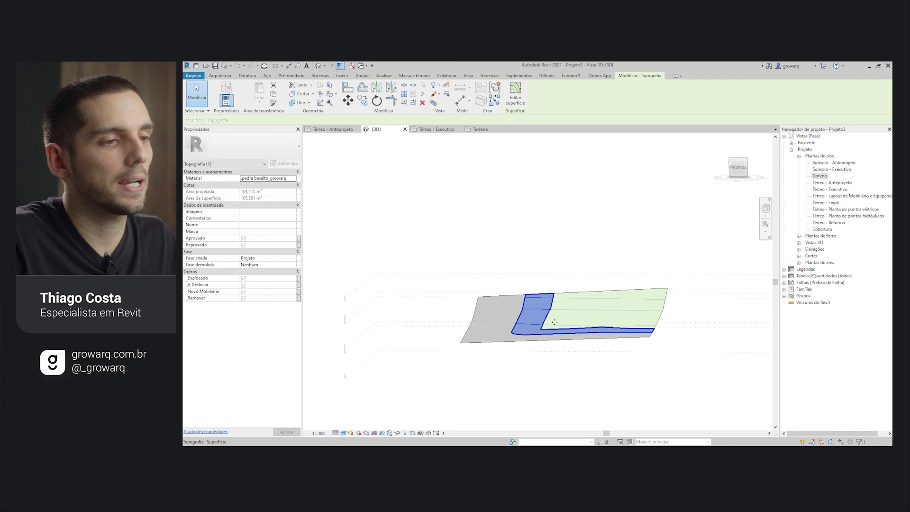
{"action": "left_click", "coordinate": [585, 318]}
{"action": "mouse_move", "coordinate": [596, 376]}
{"action": "middle_mouse_down", "text": "shift"}
{"action": "mouse_move", "coordinate": [686, 404]}
{"action": "mouse_move", "coordinate": [617, 338]}
{"action": "middle_mouse_up", "text": "shift"}
{"action": "left_click", "coordinate": [686, 404]}
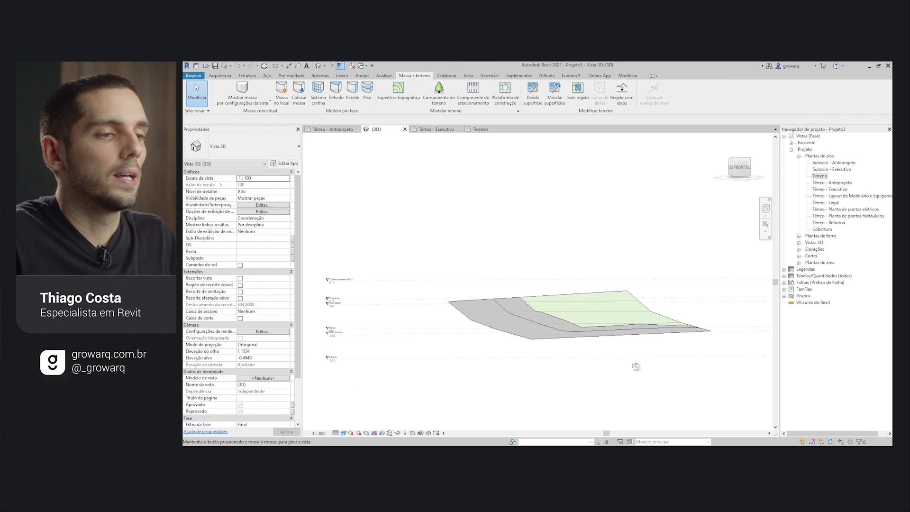
{"action": "scroll", "coordinate": [617, 338], "scroll_direction": "up", "scroll_amount": 3}
{"action": "scroll", "coordinate": [651, 382], "scroll_direction": "up", "scroll_amount": 3}
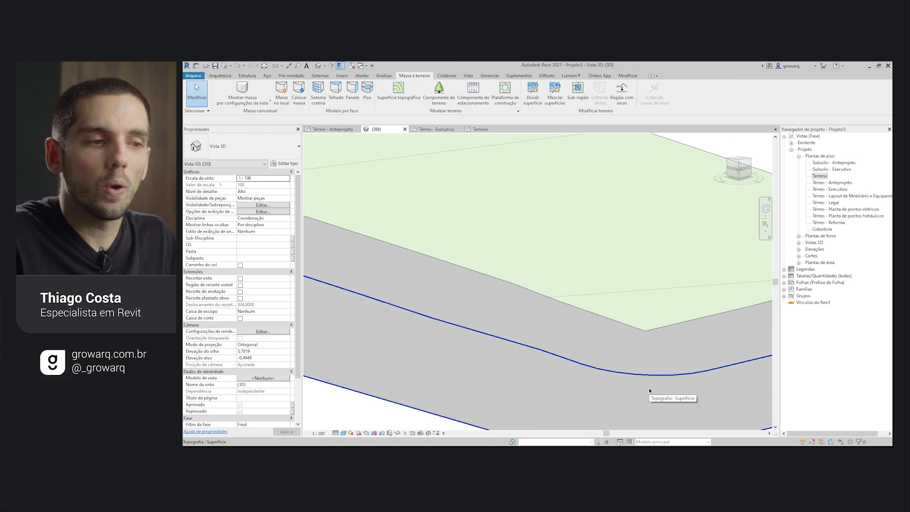
{"action": "left_click", "coordinate": [625, 405]}
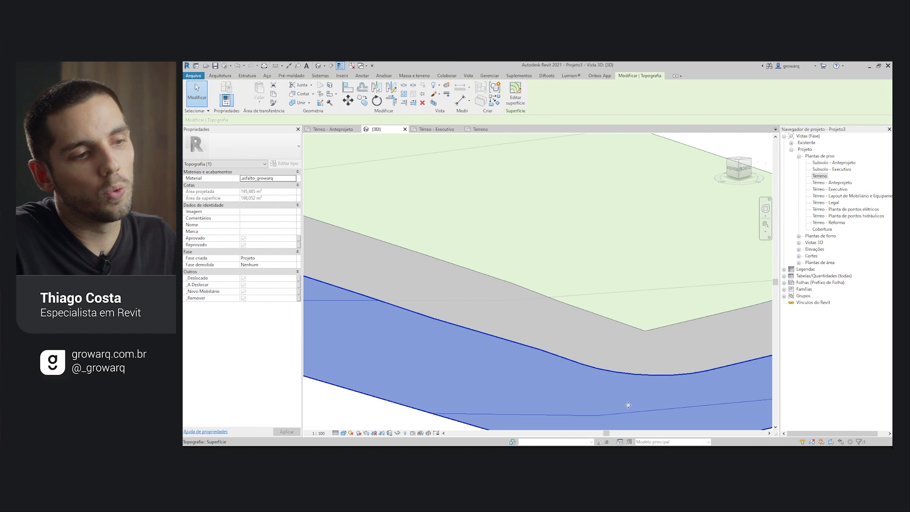
{"action": "scroll", "coordinate": [658, 343], "scroll_direction": "down", "scroll_amount": 3}
{"action": "scroll", "coordinate": [659, 343], "scroll_direction": "down", "scroll_amount": 3}
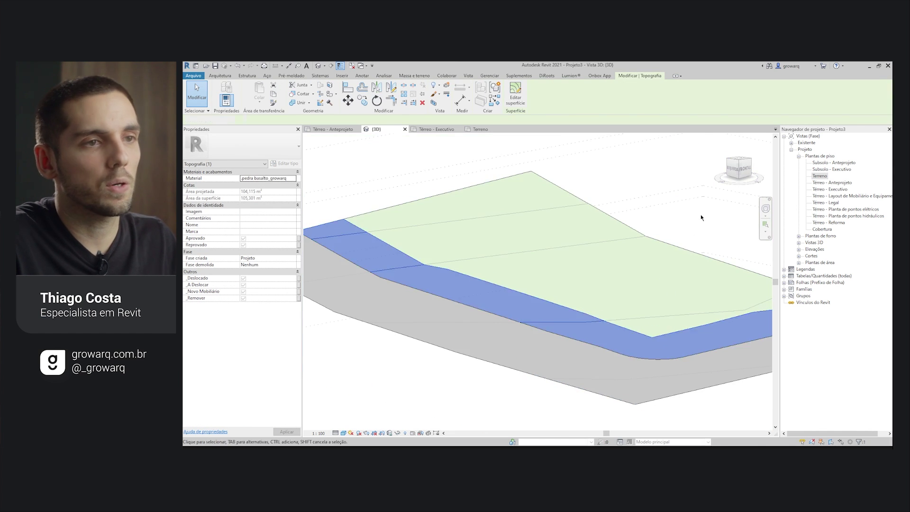
{"action": "key", "text": "Escape"}
{"action": "left_click", "coordinate": [743, 171]}
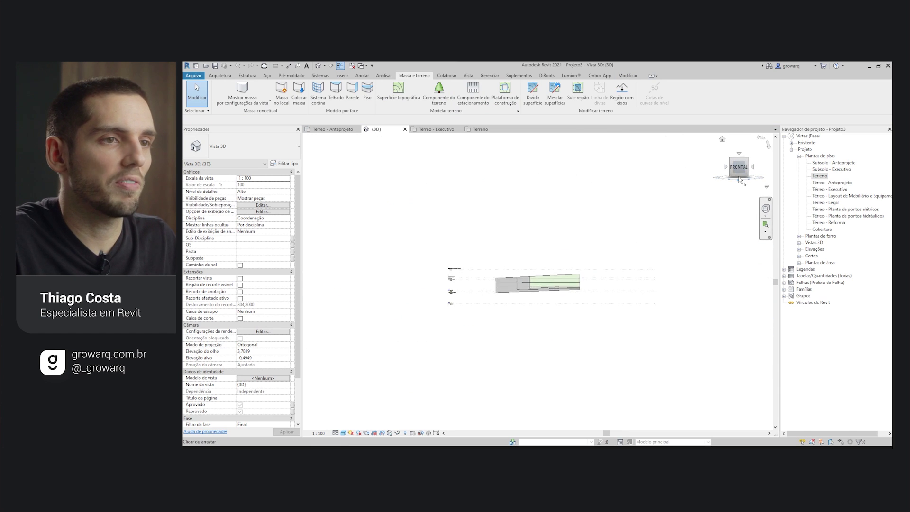
{"action": "scroll", "coordinate": [495, 287], "scroll_direction": "up", "scroll_amount": 3}
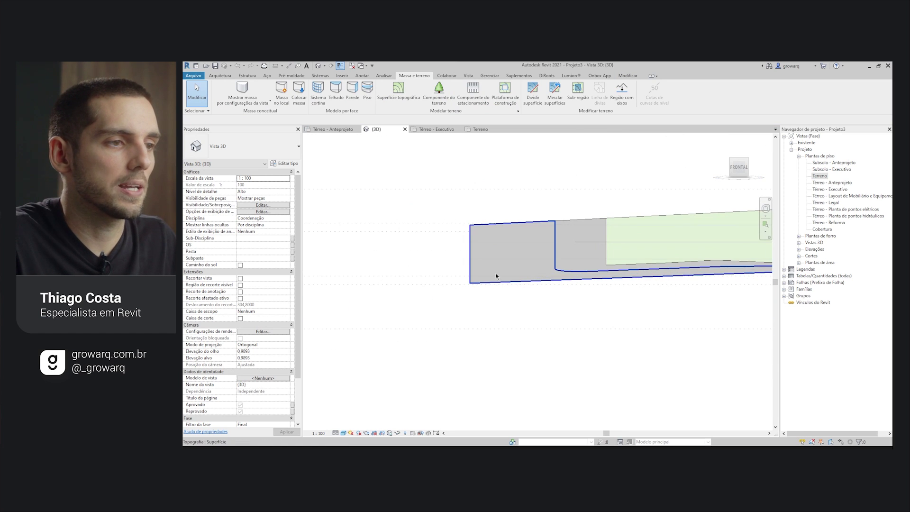
{"action": "left_click", "coordinate": [490, 250]}
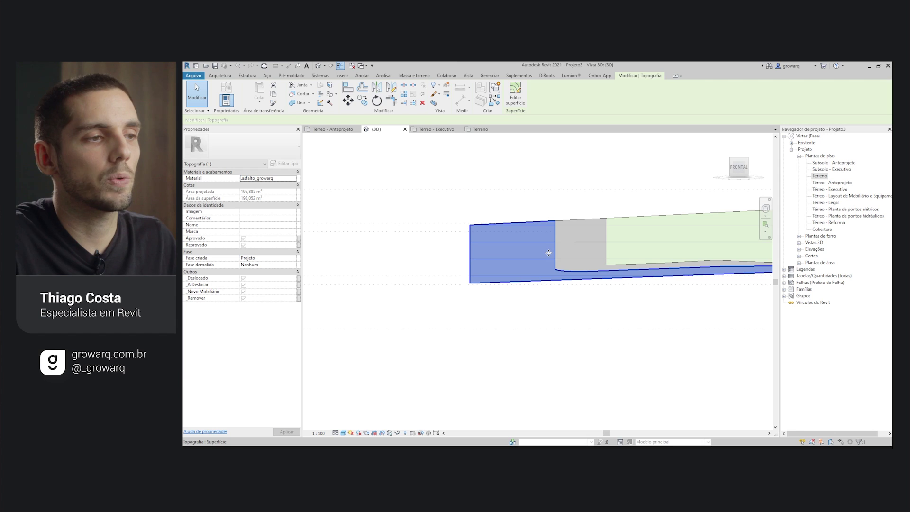
{"action": "key", "text": "Escape"}
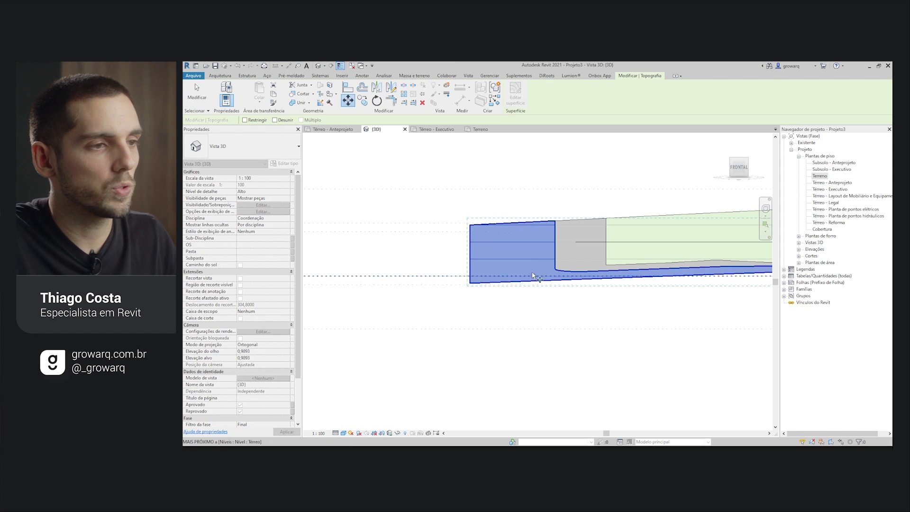
Move the asphalt street surface down 0,15 and orbit to check the resulting curb step.
{"action": "left_click", "coordinate": [524, 255]}
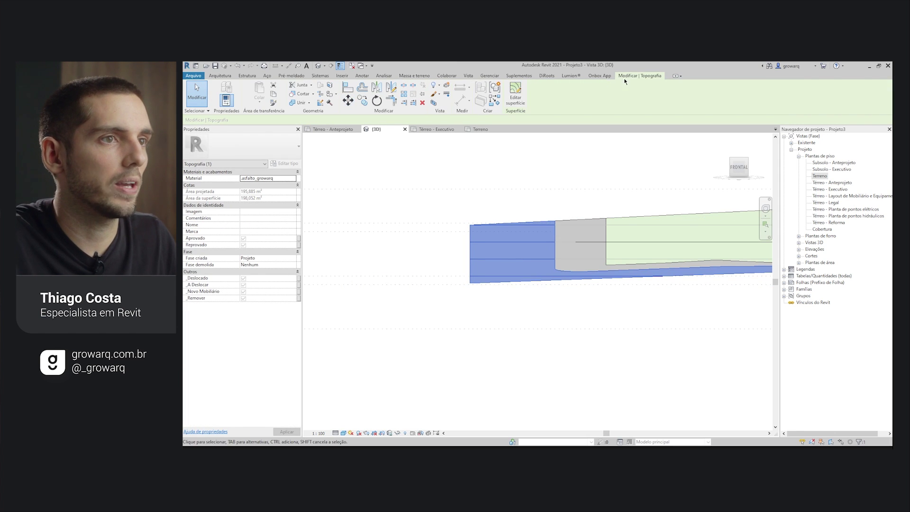
{"action": "left_click", "coordinate": [348, 100]}
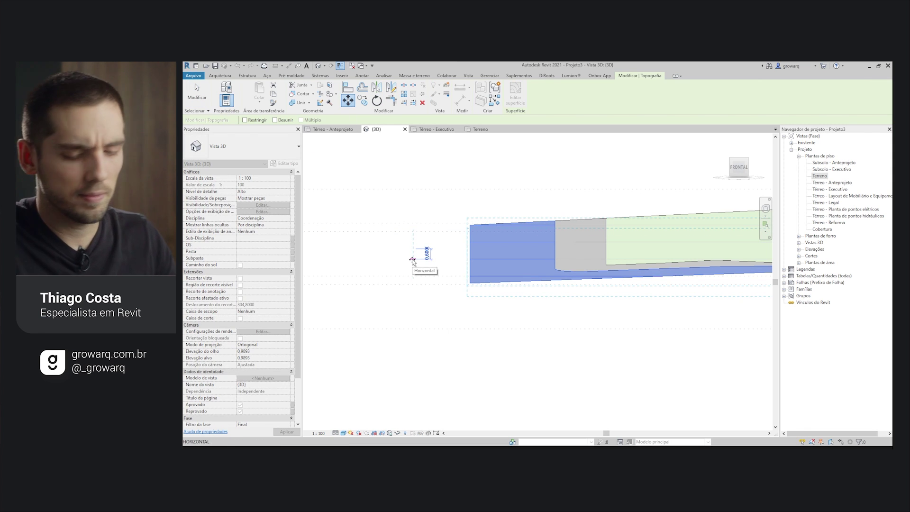
{"action": "type", "text": "0,15"}
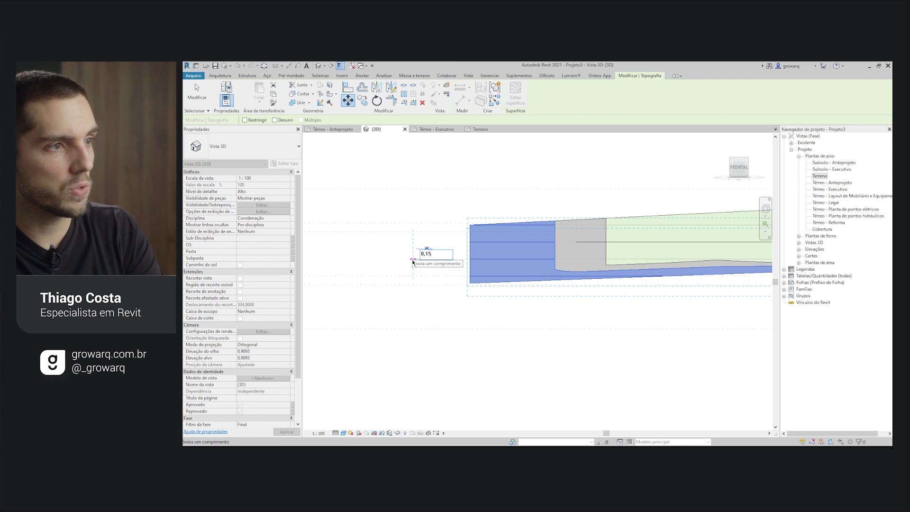
{"action": "key", "text": "Return"}
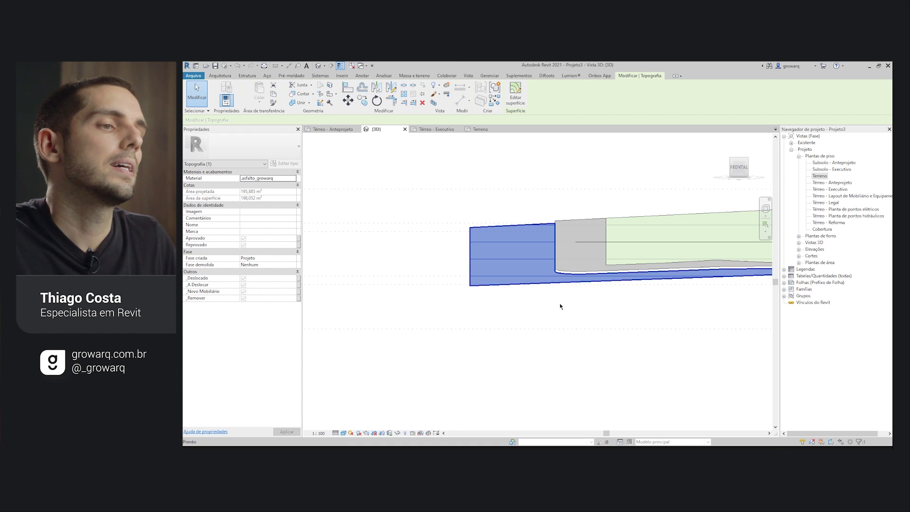
{"action": "key", "text": "Escape"}
{"action": "mouse_move", "coordinate": [570, 322]}
{"action": "middle_mouse_down", "text": "shift"}
{"action": "mouse_move", "coordinate": [612, 356]}
{"action": "mouse_move", "coordinate": [584, 315]}
{"action": "middle_mouse_up", "text": "shift"}
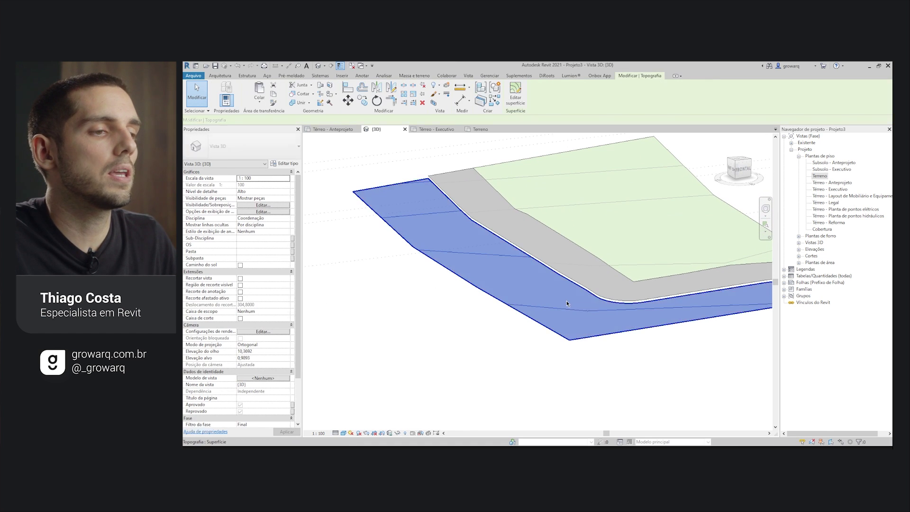
{"action": "left_click", "coordinate": [581, 271]}
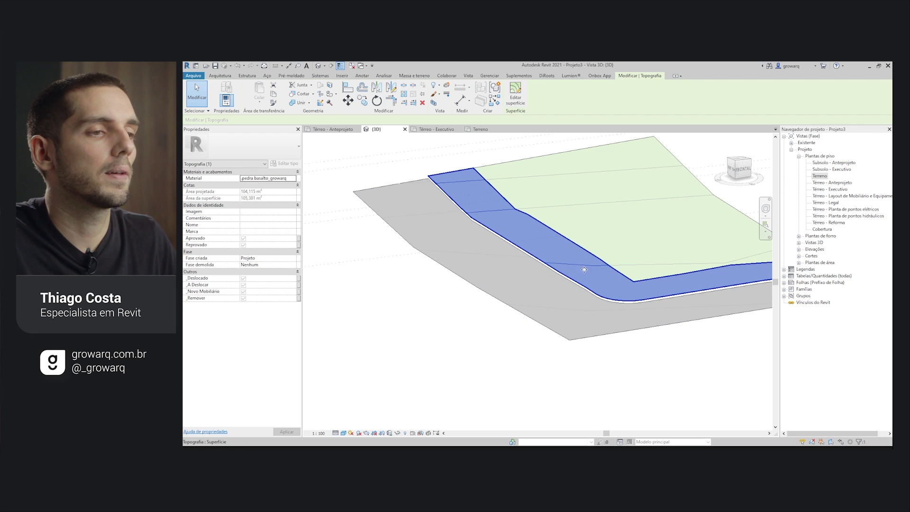
{"action": "left_click", "coordinate": [638, 394]}
{"action": "mouse_move", "coordinate": [606, 389]}
{"action": "middle_mouse_down", "text": "shift"}
{"action": "mouse_move", "coordinate": [571, 341]}
{"action": "mouse_move", "coordinate": [540, 356]}
{"action": "middle_mouse_up", "text": "shift"}
{"action": "mouse_move", "coordinate": [534, 302]}
{"action": "middle_mouse_down", "text": "shift"}
{"action": "mouse_move", "coordinate": [652, 349]}
{"action": "mouse_move", "coordinate": [556, 350]}
{"action": "mouse_move", "coordinate": [470, 265]}
{"action": "middle_mouse_up", "text": "shift"}
{"action": "scroll", "coordinate": [404, 265], "scroll_direction": "up", "scroll_amount": 3}
{"action": "scroll", "coordinate": [398, 275], "scroll_direction": "up", "scroll_amount": 3}
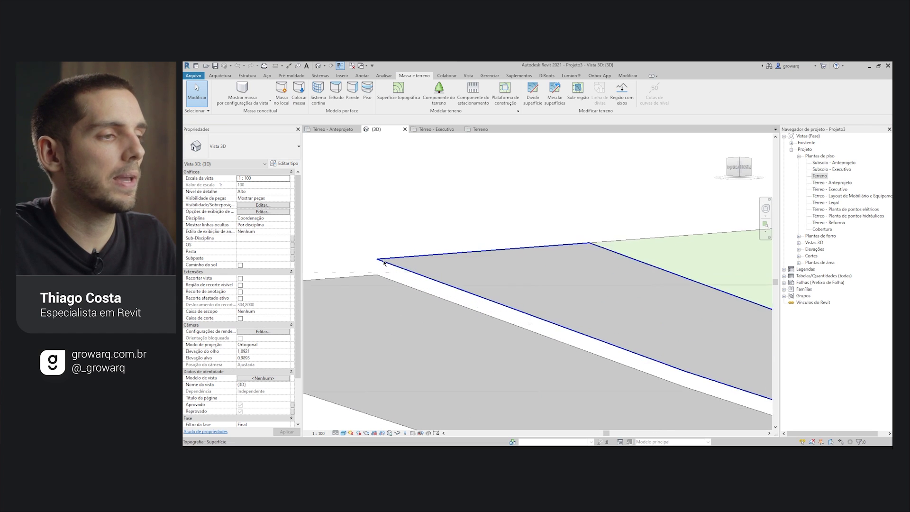
{"action": "scroll", "coordinate": [389, 293], "scroll_direction": "up", "scroll_amount": 2}
{"action": "mouse_move", "coordinate": [388, 293]}
{"action": "middle_mouse_down", "text": "shift"}
{"action": "mouse_move", "coordinate": [384, 270]}
{"action": "mouse_move", "coordinate": [508, 320]}
{"action": "mouse_move", "coordinate": [466, 300]}
{"action": "middle_mouse_up", "text": "shift"}
{"action": "middle_click_drag", "start_coordinate": [477, 351], "coordinate": [473, 340], "text": "shift"}
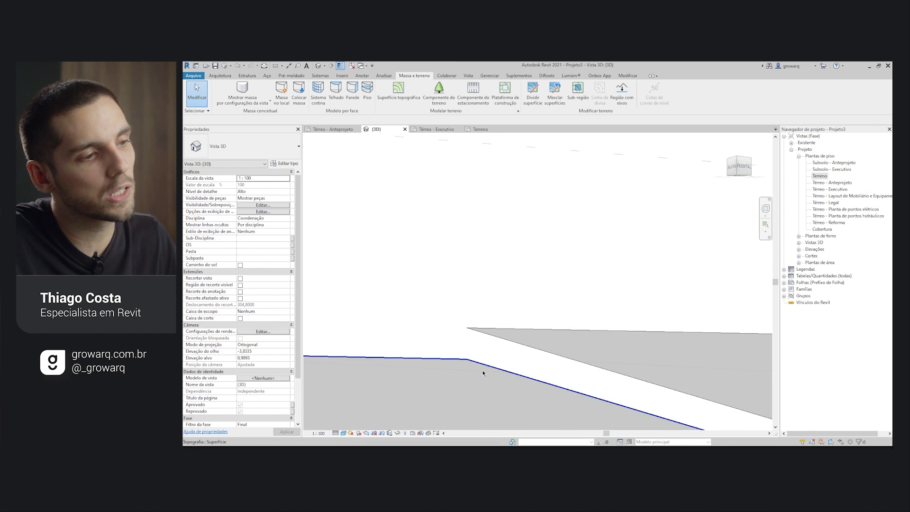
{"action": "middle_click_drag", "start_coordinate": [556, 409], "coordinate": [423, 292], "text": "shift"}
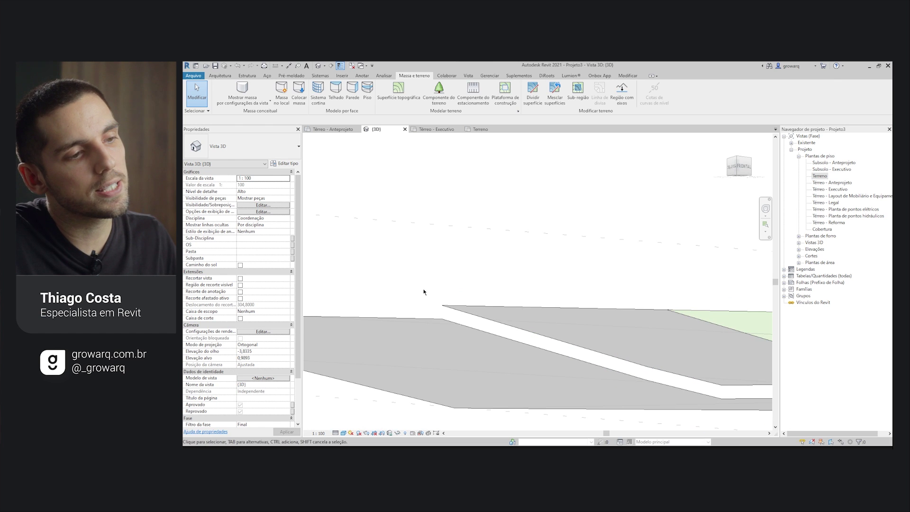
{"action": "left_click", "coordinate": [575, 332]}
{"action": "left_click", "coordinate": [501, 365]}
{"action": "mouse_move", "coordinate": [502, 365]}
{"action": "middle_mouse_down", "text": "shift"}
{"action": "mouse_move", "coordinate": [472, 279]}
{"action": "mouse_move", "coordinate": [502, 335]}
{"action": "mouse_move", "coordinate": [357, 299]}
{"action": "mouse_move", "coordinate": [492, 300]}
{"action": "mouse_move", "coordinate": [614, 357]}
{"action": "mouse_move", "coordinate": [733, 378]}
{"action": "mouse_move", "coordinate": [735, 313]}
{"action": "mouse_move", "coordinate": [709, 337]}
{"action": "middle_mouse_up", "text": "shift"}
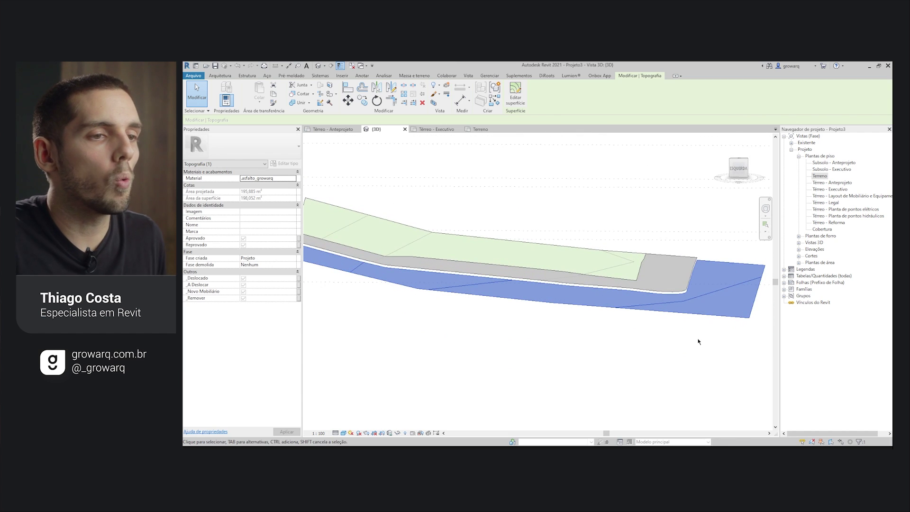
{"action": "left_click", "coordinate": [699, 339]}
{"action": "middle_click_drag", "start_coordinate": [699, 339], "coordinate": [447, 239], "text": "shift"}
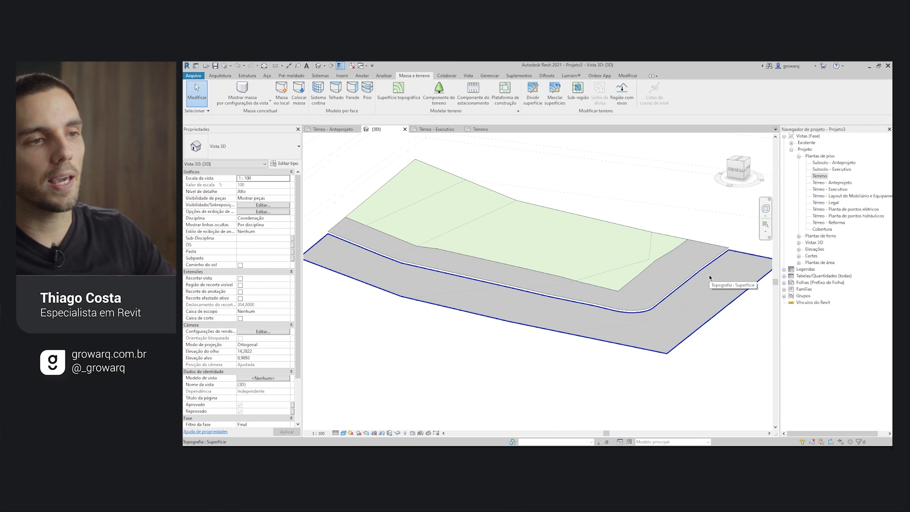
{"action": "mouse_move", "coordinate": [703, 324]}
{"action": "middle_mouse_down", "text": "shift"}
{"action": "mouse_move", "coordinate": [690, 361]}
{"action": "mouse_move", "coordinate": [422, 335]}
{"action": "mouse_move", "coordinate": [586, 374]}
{"action": "mouse_move", "coordinate": [688, 382]}
{"action": "mouse_move", "coordinate": [685, 375]}
{"action": "middle_mouse_up", "text": "shift"}
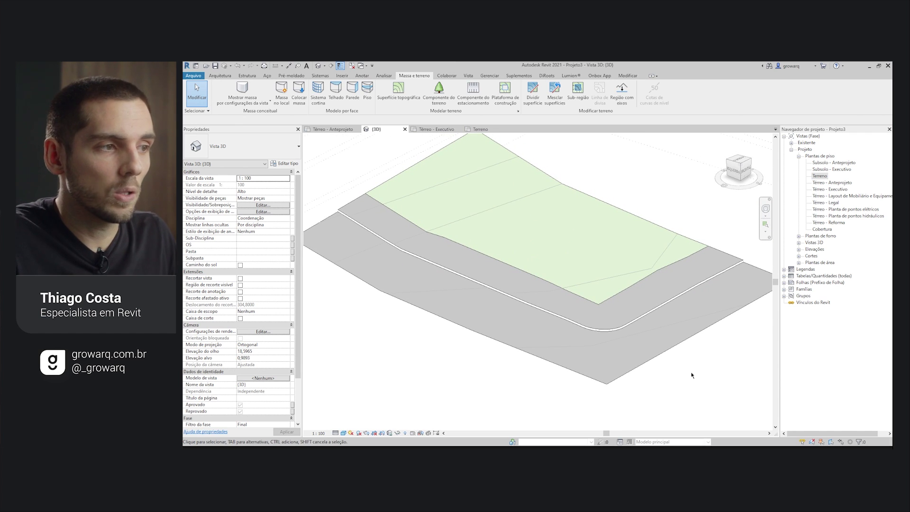
{"action": "double_click", "coordinate": [819, 176]}
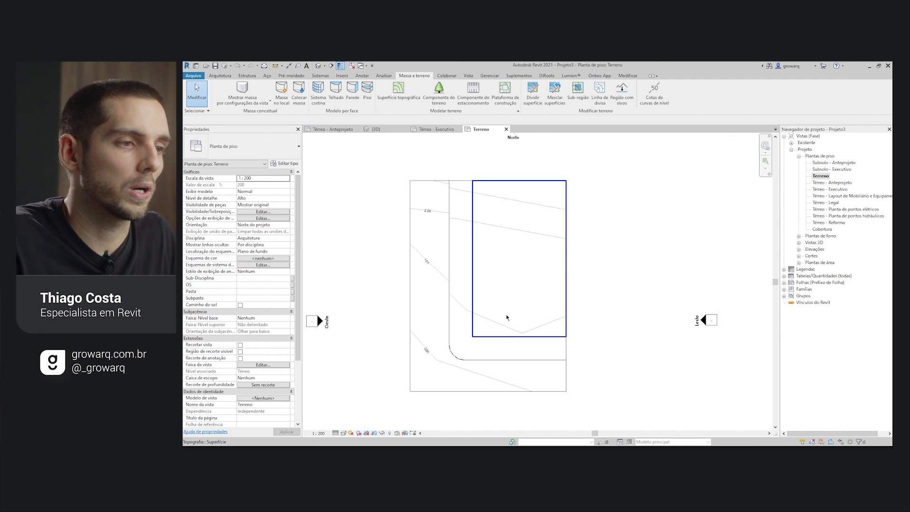
Check the terrain regions, then pick the L-shaped basalt sidewalk as the surface to split.
{"action": "left_click", "coordinate": [432, 318]}
{"action": "left_click", "coordinate": [456, 332]}
{"action": "left_click", "coordinate": [513, 308]}
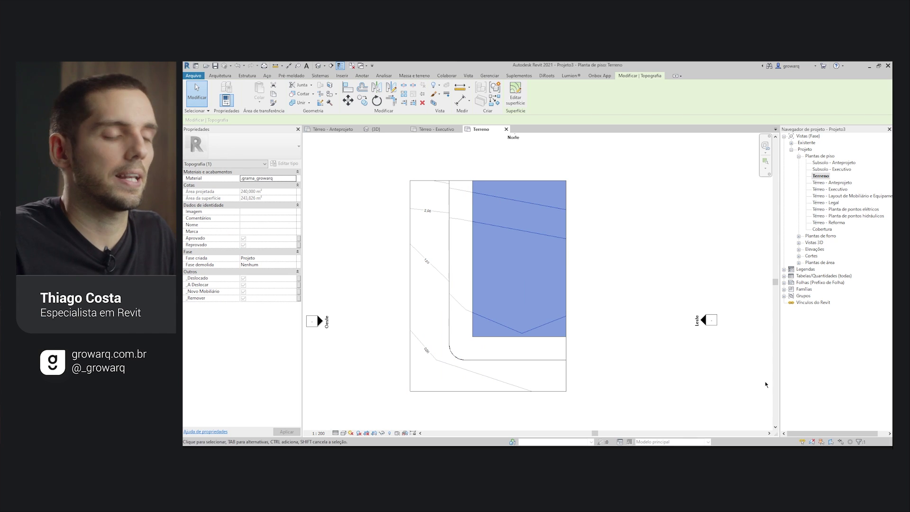
{"action": "key", "text": "Escape"}
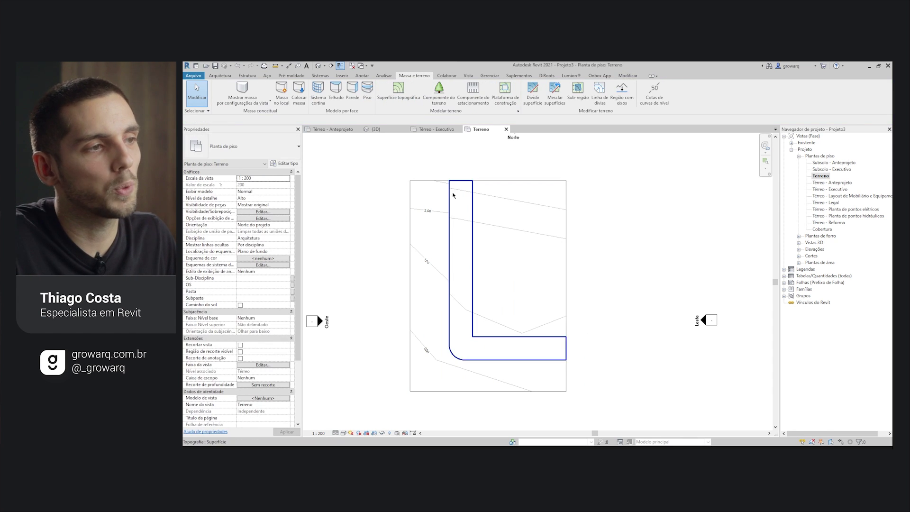
{"action": "scroll", "coordinate": [454, 190], "scroll_direction": "up", "scroll_amount": 2}
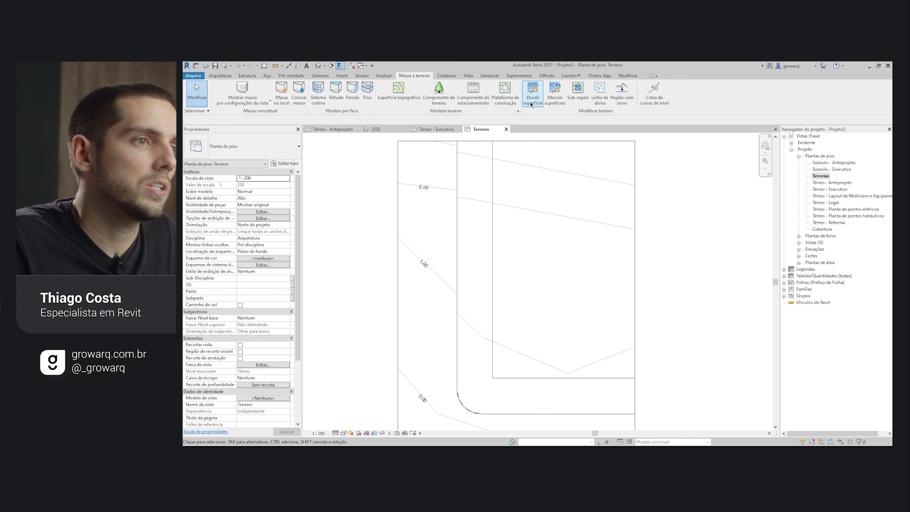
{"action": "left_click", "coordinate": [474, 190]}
{"action": "scroll", "coordinate": [483, 190], "scroll_direction": "up", "scroll_amount": 2}
{"action": "scroll", "coordinate": [484, 189], "scroll_direction": "up", "scroll_amount": 1}
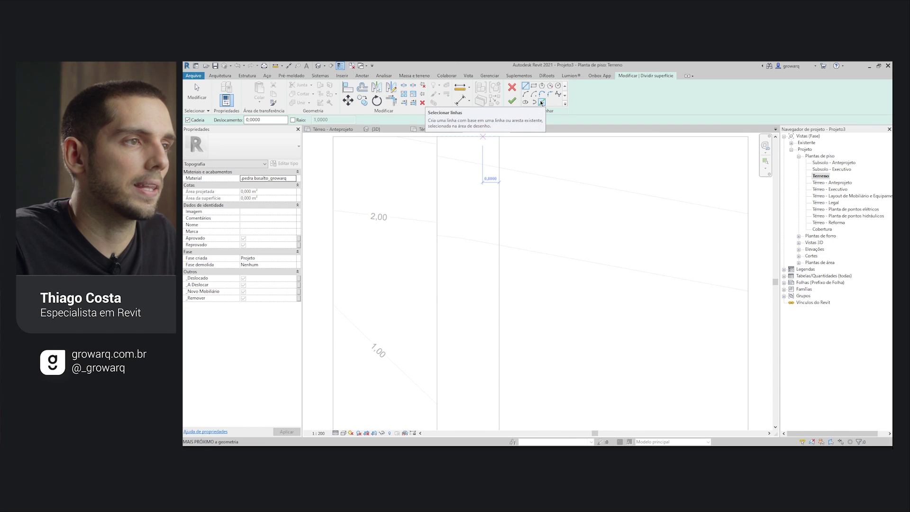
Set the pick-line offset to 0,0100 and pick the sidewalk's straight street-side edge.
{"action": "left_click_drag", "start_coordinate": [256, 120], "coordinate": [203, 122]}
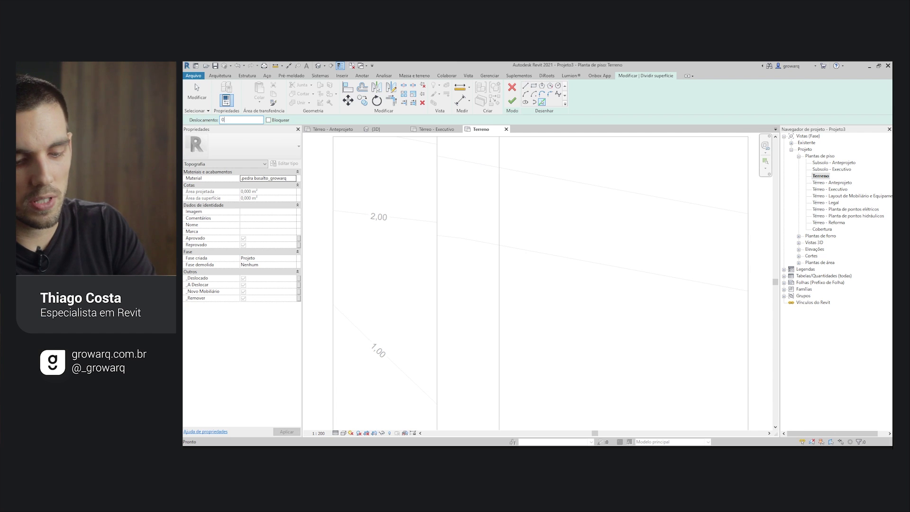
{"action": "type", "text": ",0100"}
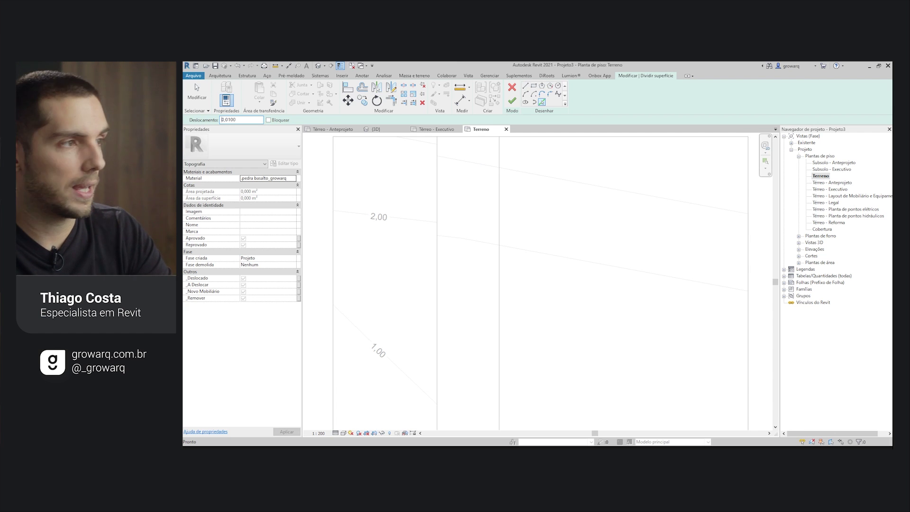
{"action": "scroll", "coordinate": [440, 183], "scroll_direction": "up", "scroll_amount": 2}
{"action": "scroll", "coordinate": [473, 220], "scroll_direction": "up", "scroll_amount": 2}
{"action": "scroll", "coordinate": [465, 211], "scroll_direction": "up", "scroll_amount": 2}
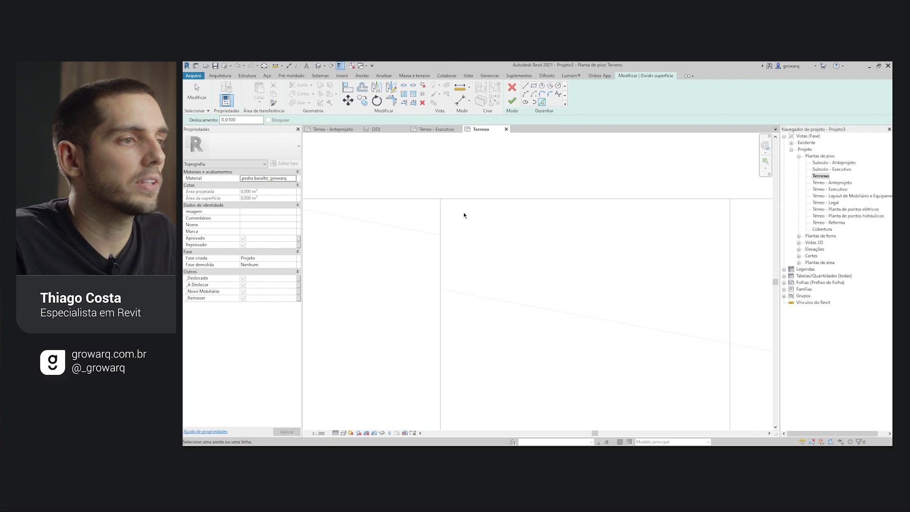
{"action": "scroll", "coordinate": [435, 200], "scroll_direction": "up", "scroll_amount": 2}
{"action": "scroll", "coordinate": [435, 200], "scroll_direction": "up", "scroll_amount": 1}
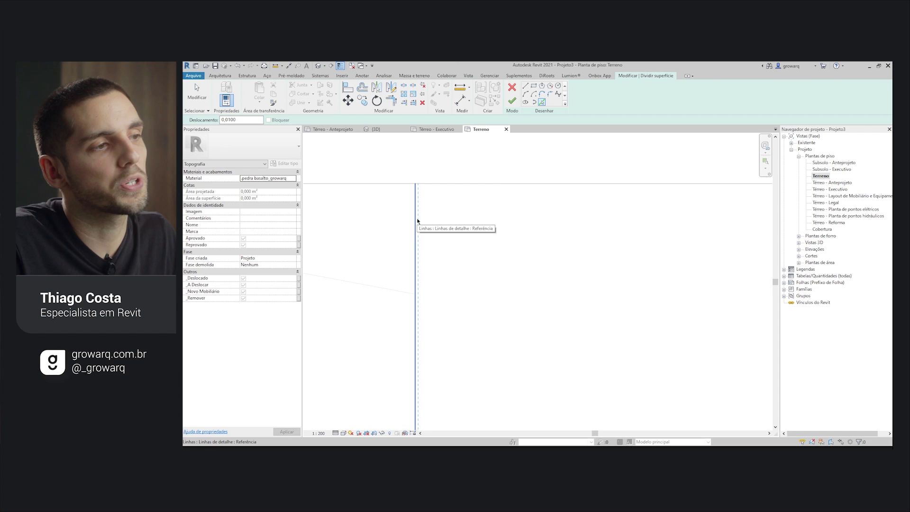
{"action": "left_click", "coordinate": [417, 219]}
Add the curved corner and horizontal edges to the split line and finish the sketch.
{"action": "scroll", "coordinate": [418, 196], "scroll_direction": "up", "scroll_amount": 2}
{"action": "scroll", "coordinate": [419, 201], "scroll_direction": "up", "scroll_amount": 2}
{"action": "scroll", "coordinate": [432, 199], "scroll_direction": "down", "scroll_amount": 3}
{"action": "scroll", "coordinate": [433, 199], "scroll_direction": "down", "scroll_amount": 3}
{"action": "middle_click_drag", "start_coordinate": [433, 199], "coordinate": [469, 162]}
{"action": "scroll", "coordinate": [469, 163], "scroll_direction": "up", "scroll_amount": 3}
{"action": "scroll", "coordinate": [460, 157], "scroll_direction": "up", "scroll_amount": 3}
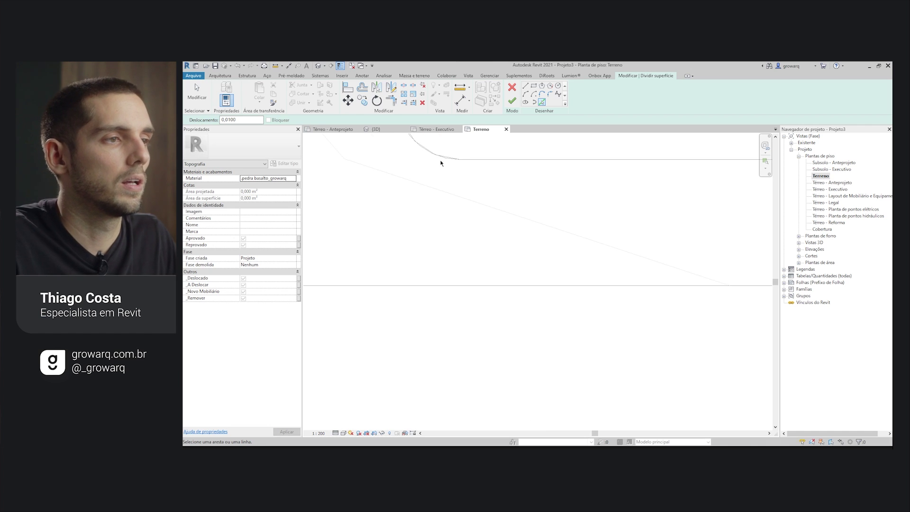
{"action": "scroll", "coordinate": [453, 149], "scroll_direction": "up", "scroll_amount": 1}
{"action": "scroll", "coordinate": [454, 148], "scroll_direction": "up", "scroll_amount": 1}
{"action": "scroll", "coordinate": [453, 152], "scroll_direction": "up", "scroll_amount": 1}
{"action": "left_click", "coordinate": [453, 152]}
{"action": "left_click", "coordinate": [540, 163]}
{"action": "scroll", "coordinate": [531, 213], "scroll_direction": "down", "scroll_amount": 2}
{"action": "scroll", "coordinate": [530, 214], "scroll_direction": "down", "scroll_amount": 3}
{"action": "middle_click_drag", "start_coordinate": [564, 190], "coordinate": [479, 327]}
{"action": "scroll", "coordinate": [469, 243], "scroll_direction": "down", "scroll_amount": 2}
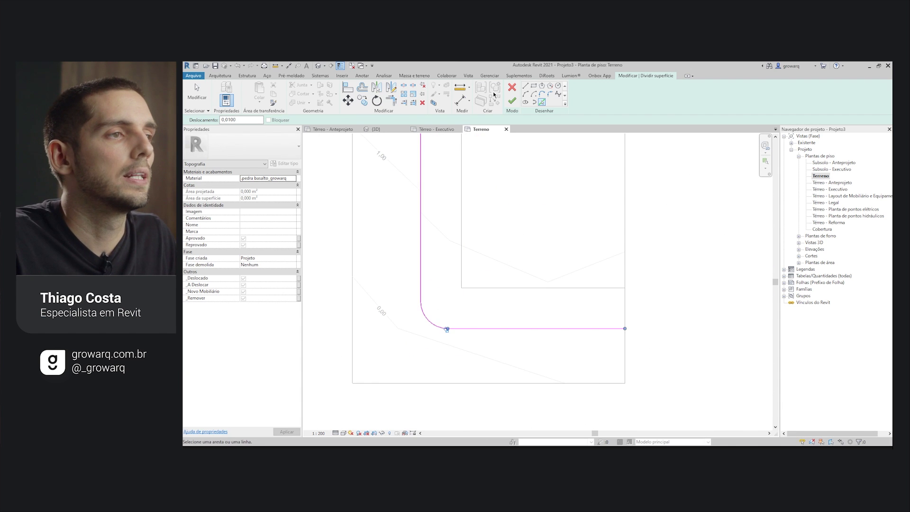
{"action": "left_click", "coordinate": [512, 100]}
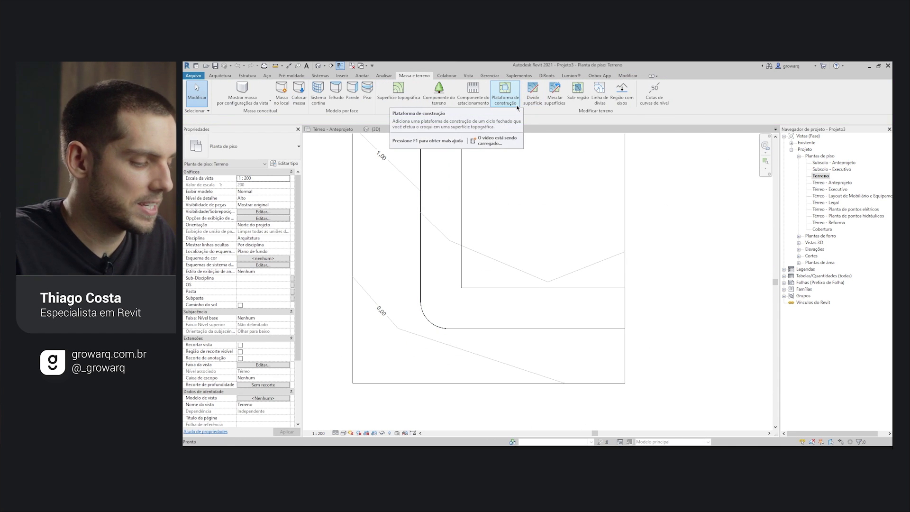
{"action": "key", "text": "ctrl+Tab"}
{"action": "scroll", "coordinate": [345, 197], "scroll_direction": "up", "scroll_amount": 2}
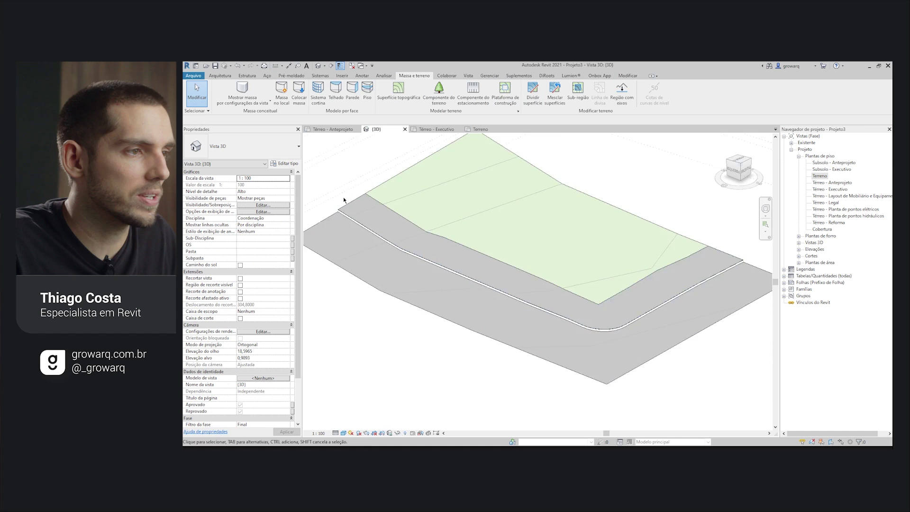
{"action": "scroll", "coordinate": [333, 205], "scroll_direction": "up", "scroll_amount": 3}
{"action": "scroll", "coordinate": [331, 259], "scroll_direction": "up", "scroll_amount": 3}
{"action": "scroll", "coordinate": [331, 266], "scroll_direction": "up", "scroll_amount": 2}
{"action": "scroll", "coordinate": [330, 285], "scroll_direction": "up", "scroll_amount": 2}
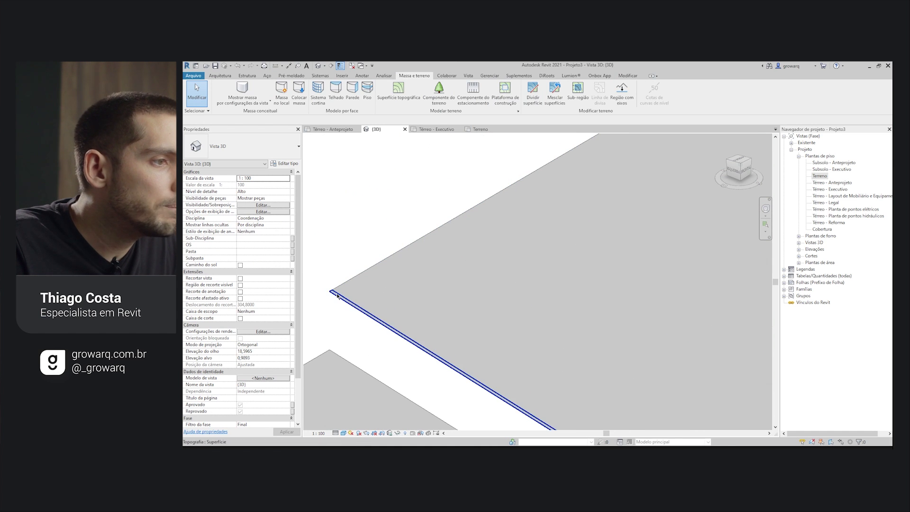
{"action": "left_click", "coordinate": [328, 290]}
{"action": "scroll", "coordinate": [327, 295], "scroll_direction": "up", "scroll_amount": 1}
{"action": "scroll", "coordinate": [332, 287], "scroll_direction": "up", "scroll_amount": 1}
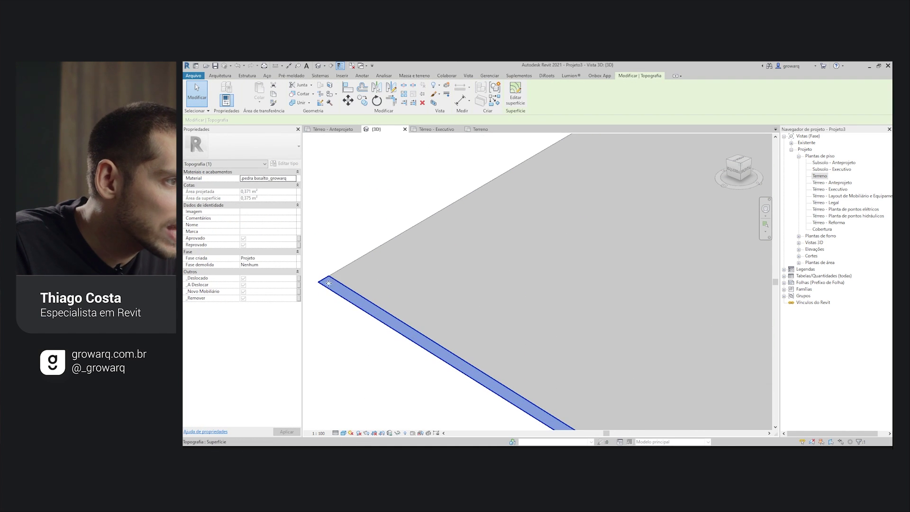
{"action": "scroll", "coordinate": [328, 283], "scroll_direction": "down", "scroll_amount": 1}
{"action": "scroll", "coordinate": [368, 244], "scroll_direction": "down", "scroll_amount": 2}
{"action": "scroll", "coordinate": [370, 233], "scroll_direction": "down", "scroll_amount": 1}
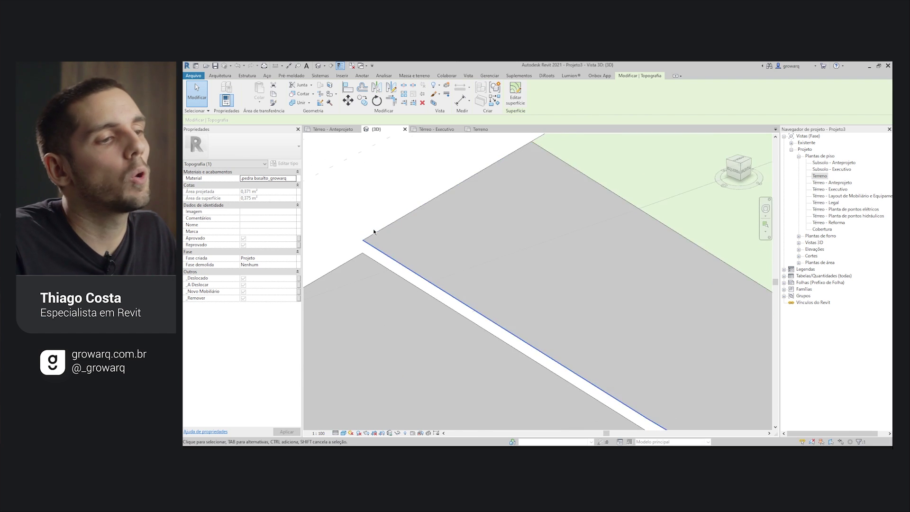
{"action": "scroll", "coordinate": [369, 234], "scroll_direction": "down", "scroll_amount": 2}
{"action": "scroll", "coordinate": [360, 246], "scroll_direction": "down", "scroll_amount": 2}
{"action": "scroll", "coordinate": [461, 279], "scroll_direction": "down", "scroll_amount": 1}
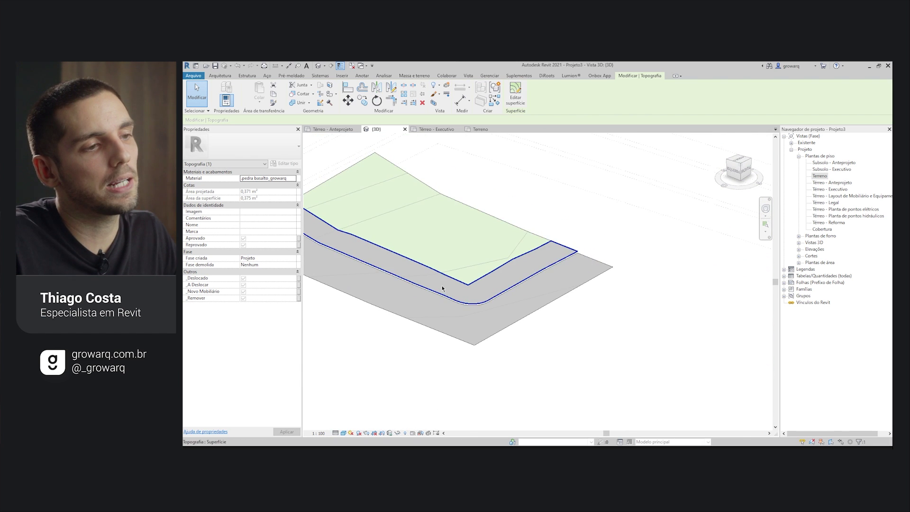
{"action": "middle_click_drag", "start_coordinate": [472, 289], "coordinate": [561, 305]}
{"action": "left_click", "coordinate": [396, 264]}
{"action": "left_click", "coordinate": [663, 375]}
{"action": "scroll", "coordinate": [368, 220], "scroll_direction": "up", "scroll_amount": 3}
{"action": "scroll", "coordinate": [369, 221], "scroll_direction": "up", "scroll_amount": 2}
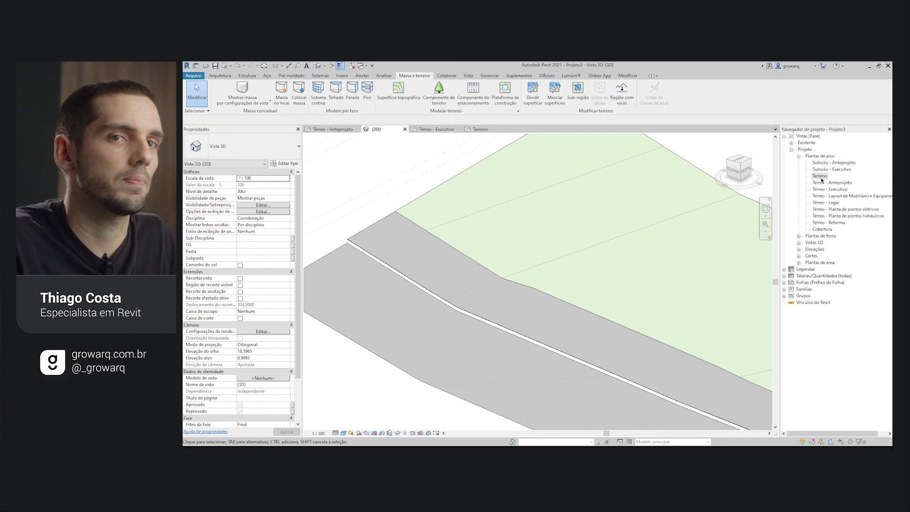
In the Terreno plan, start a surface split on the street topography.
{"action": "double_click", "coordinate": [821, 179]}
{"action": "middle_click_drag", "start_coordinate": [571, 196], "coordinate": [581, 251]}
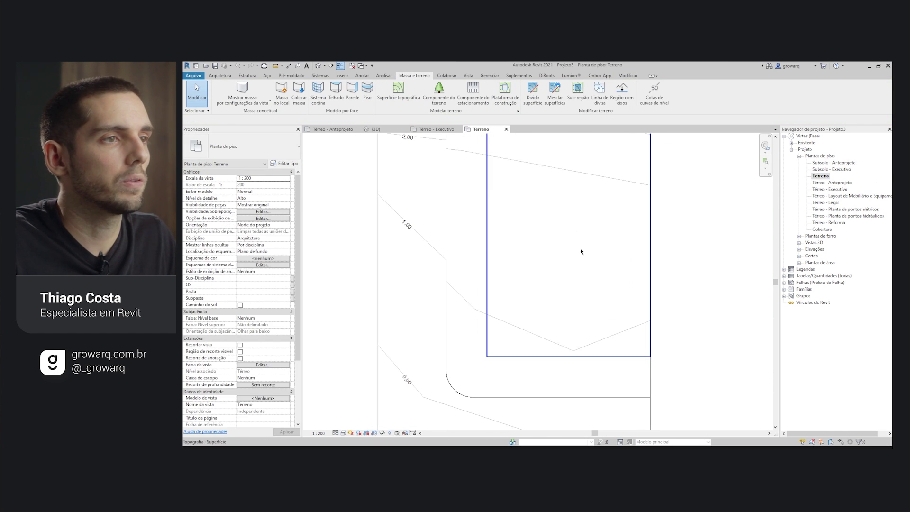
{"action": "left_click", "coordinate": [540, 98]}
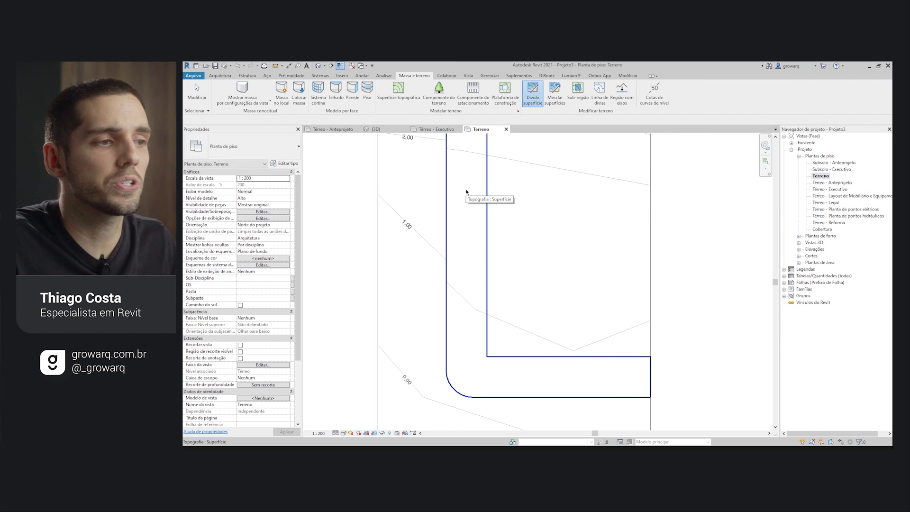
{"action": "left_click", "coordinate": [466, 192]}
{"action": "scroll", "coordinate": [467, 329], "scroll_direction": "up", "scroll_amount": 3}
{"action": "scroll", "coordinate": [444, 217], "scroll_direction": "up", "scroll_amount": 2}
{"action": "scroll", "coordinate": [452, 216], "scroll_direction": "down", "scroll_amount": 4}
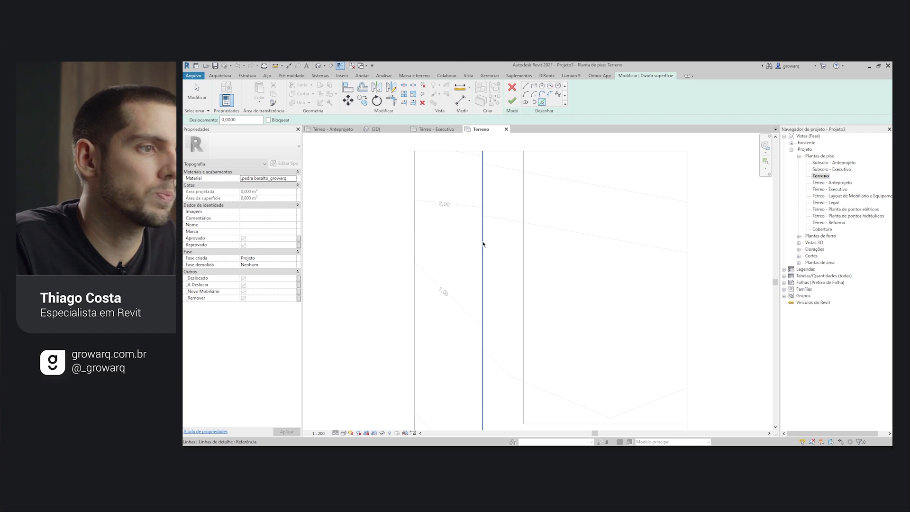
{"action": "scroll", "coordinate": [584, 168], "scroll_direction": "down", "scroll_amount": 2}
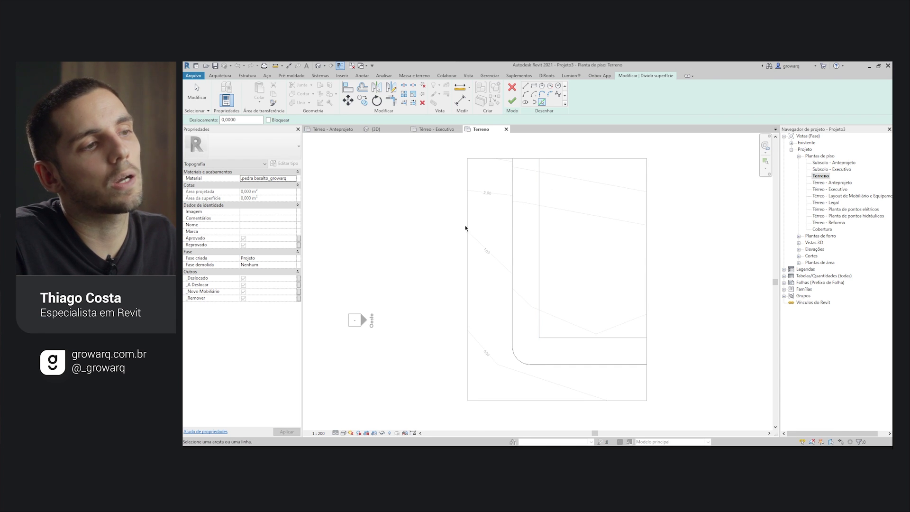
{"action": "scroll", "coordinate": [517, 219], "scroll_direction": "up", "scroll_amount": 2}
{"action": "scroll", "coordinate": [526, 214], "scroll_direction": "up", "scroll_amount": 2}
{"action": "scroll", "coordinate": [506, 199], "scroll_direction": "up", "scroll_amount": 2}
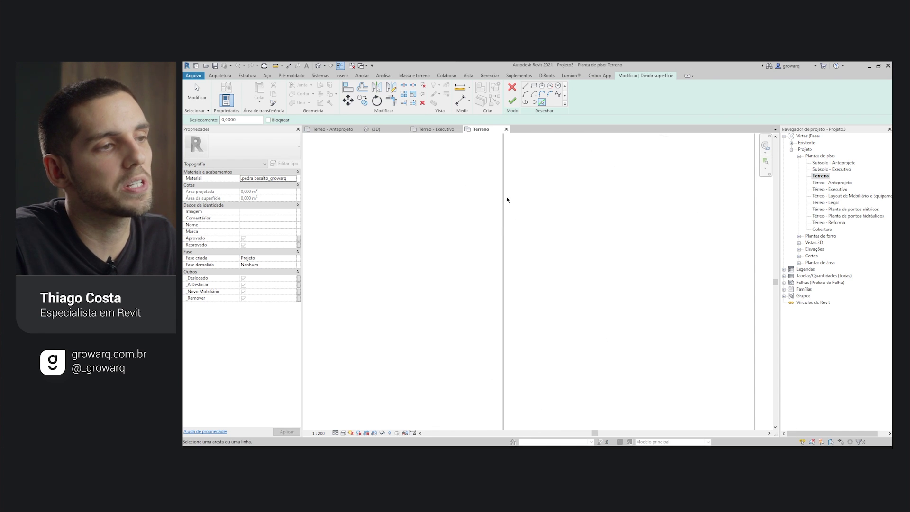
{"action": "scroll", "coordinate": [503, 216], "scroll_direction": "down", "scroll_amount": 2}
{"action": "scroll", "coordinate": [527, 206], "scroll_direction": "down", "scroll_amount": 2}
{"action": "middle_click_drag", "start_coordinate": [527, 205], "coordinate": [526, 305]}
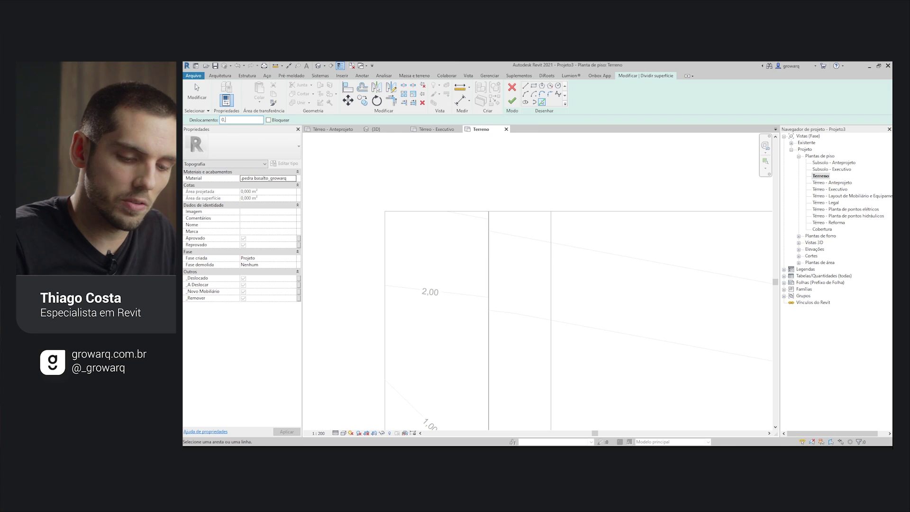
{"action": "type", "text": "02"}
Pick the straight, curved and horizontal sidewalk edges at 0,02 offset and finish the split.
{"action": "key", "text": "Return"}
{"action": "scroll", "coordinate": [504, 197], "scroll_direction": "up", "scroll_amount": 2}
{"action": "scroll", "coordinate": [478, 234], "scroll_direction": "up", "scroll_amount": 2}
{"action": "left_click", "coordinate": [476, 239]}
{"action": "scroll", "coordinate": [483, 213], "scroll_direction": "down", "scroll_amount": 2}
{"action": "scroll", "coordinate": [488, 199], "scroll_direction": "down", "scroll_amount": 2}
{"action": "scroll", "coordinate": [475, 206], "scroll_direction": "up", "scroll_amount": 3}
{"action": "scroll", "coordinate": [481, 285], "scroll_direction": "up", "scroll_amount": 2}
{"action": "left_click", "coordinate": [486, 317]}
{"action": "scroll", "coordinate": [545, 345], "scroll_direction": "up", "scroll_amount": 2}
{"action": "left_click", "coordinate": [603, 319]}
{"action": "scroll", "coordinate": [602, 317], "scroll_direction": "up", "scroll_amount": 2}
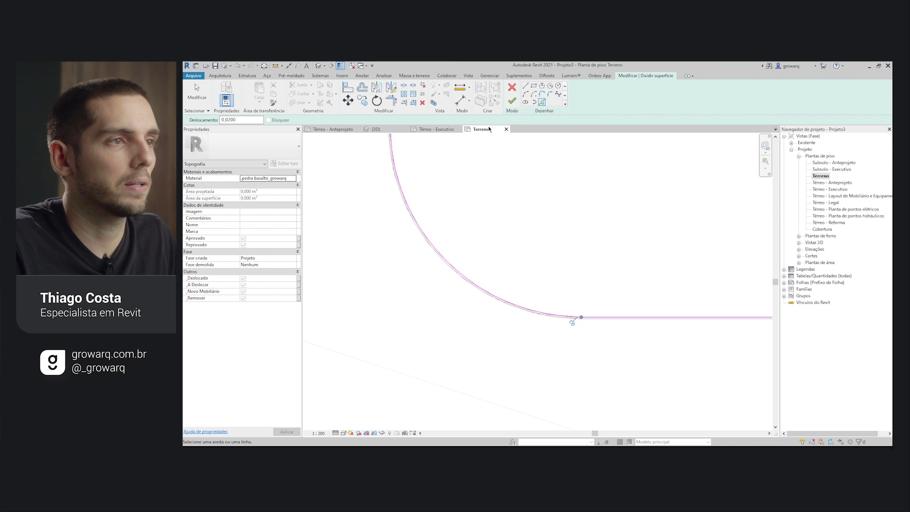
{"action": "left_click", "coordinate": [511, 101]}
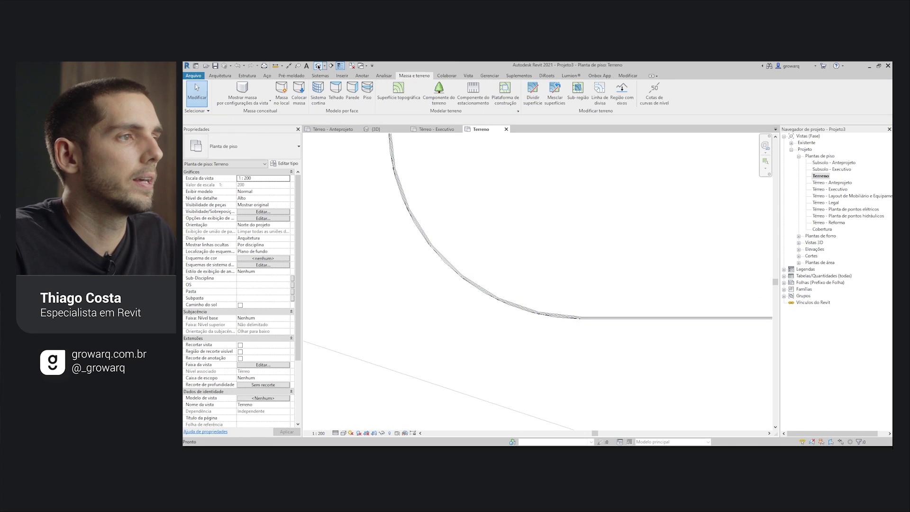
In the 3D view, delete the wide leftover split strip.
{"action": "left_click", "coordinate": [318, 67]}
{"action": "scroll", "coordinate": [503, 275], "scroll_direction": "down", "scroll_amount": 2}
{"action": "scroll", "coordinate": [390, 272], "scroll_direction": "up", "scroll_amount": 3}
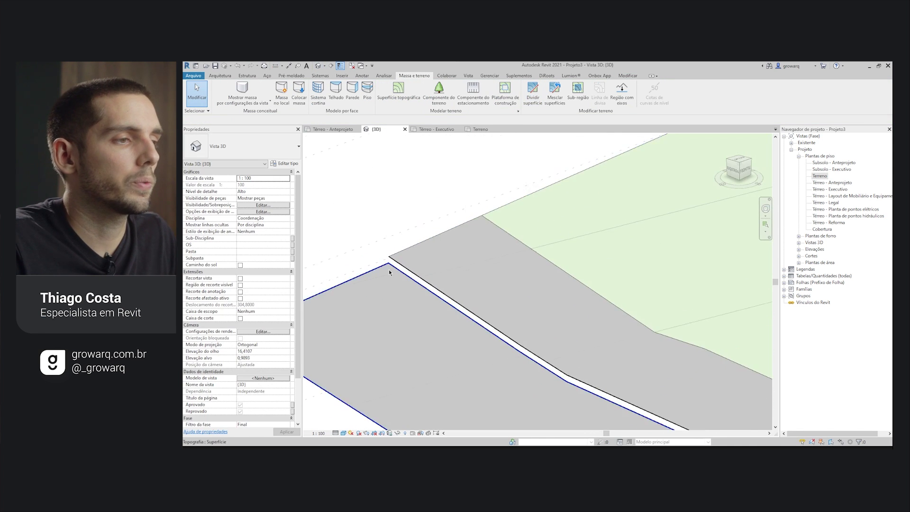
{"action": "scroll", "coordinate": [380, 215], "scroll_direction": "up", "scroll_amount": 2}
{"action": "scroll", "coordinate": [398, 226], "scroll_direction": "up", "scroll_amount": 2}
{"action": "scroll", "coordinate": [413, 265], "scroll_direction": "up", "scroll_amount": 2}
{"action": "left_click", "coordinate": [418, 270]}
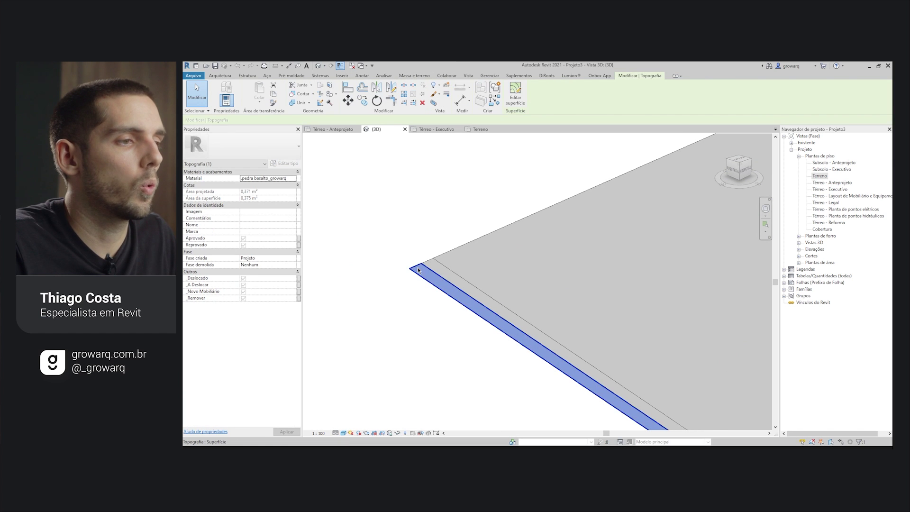
{"action": "left_click", "coordinate": [450, 259]}
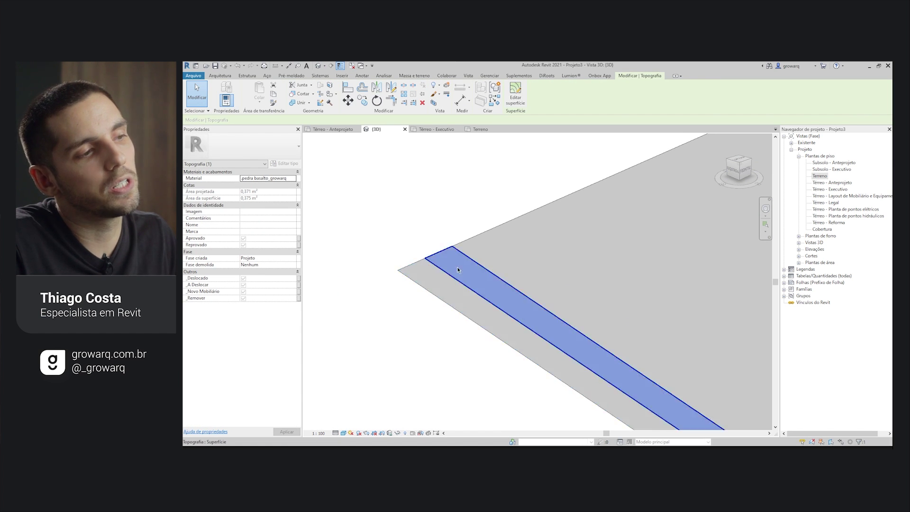
{"action": "key", "text": "Delete"}
Turn to the front view and move the thin curb strip vertically with MV.
{"action": "mouse_move", "coordinate": [431, 236]}
{"action": "middle_mouse_down", "text": "shift"}
{"action": "mouse_move", "coordinate": [440, 275]}
{"action": "mouse_move", "coordinate": [368, 236]}
{"action": "mouse_move", "coordinate": [612, 378]}
{"action": "mouse_move", "coordinate": [569, 198]}
{"action": "mouse_move", "coordinate": [649, 365]}
{"action": "middle_mouse_up", "text": "shift"}
{"action": "left_click", "coordinate": [612, 378]}
{"action": "left_click", "coordinate": [650, 366]}
{"action": "scroll", "coordinate": [649, 365], "scroll_direction": "down", "scroll_amount": 3}
{"action": "scroll", "coordinate": [564, 353], "scroll_direction": "down", "scroll_amount": 3}
{"action": "mouse_move", "coordinate": [564, 354]}
{"action": "middle_mouse_down", "text": "shift"}
{"action": "mouse_move", "coordinate": [495, 364]}
{"action": "mouse_move", "coordinate": [757, 170]}
{"action": "middle_mouse_up", "text": "shift"}
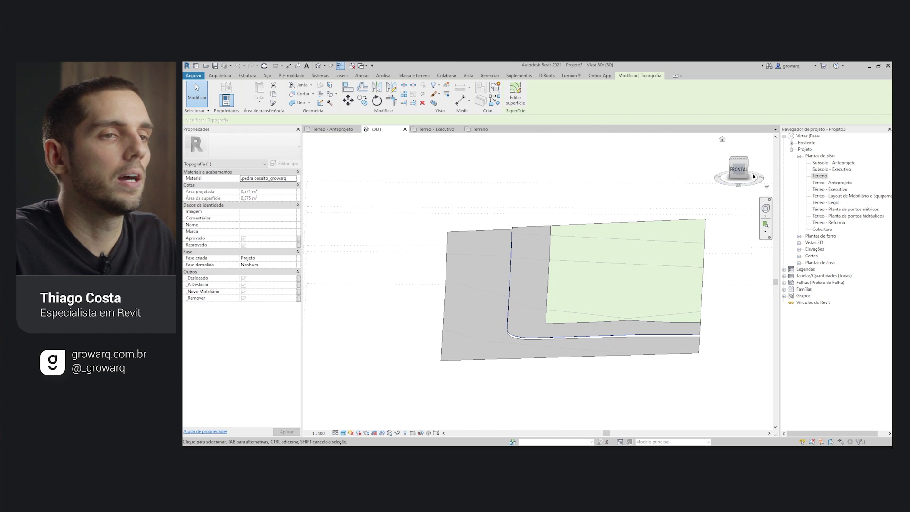
{"action": "left_click", "coordinate": [742, 170]}
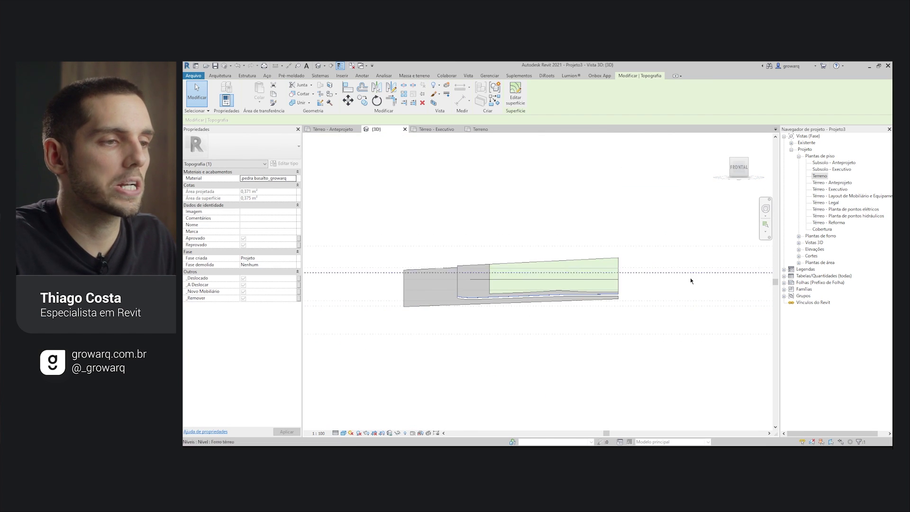
{"action": "key", "text": "m"}
{"action": "key", "text": "v"}
{"action": "left_click", "coordinate": [673, 287]}
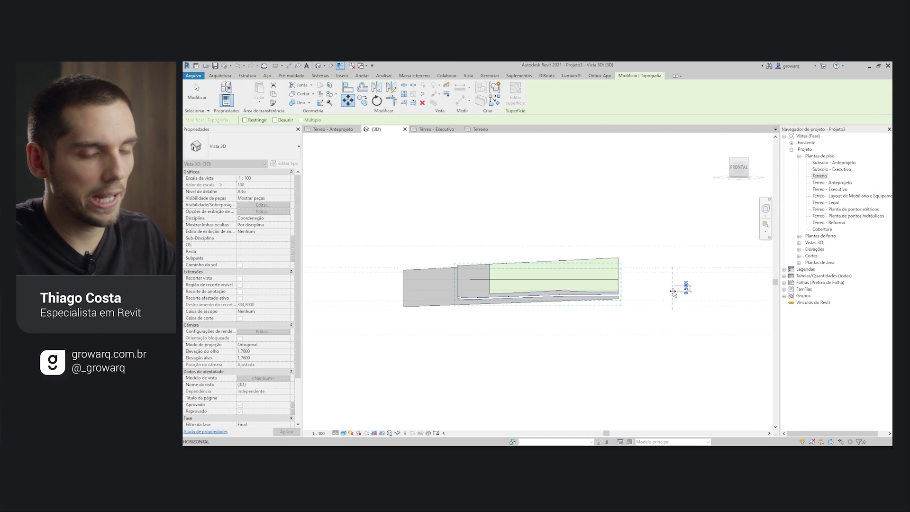
{"action": "type", "text": "0."}
{"action": "key", "text": "Return"}
{"action": "key", "text": "Escape"}
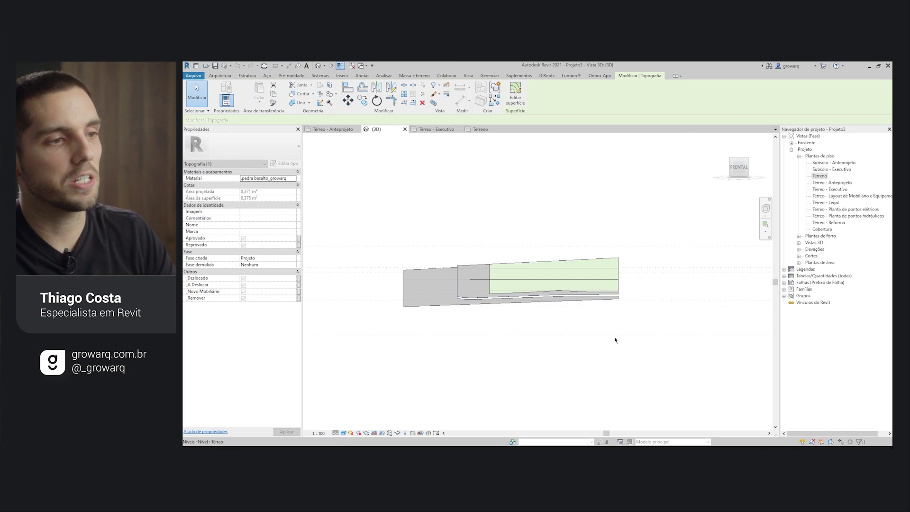
Select the street and the thin strips in turn to inspect the gap beside the street.
{"action": "scroll", "coordinate": [425, 300], "scroll_direction": "up", "scroll_amount": 5}
{"action": "mouse_move", "coordinate": [478, 357]}
{"action": "middle_mouse_down", "text": "shift"}
{"action": "mouse_move", "coordinate": [593, 363]}
{"action": "mouse_move", "coordinate": [581, 377]}
{"action": "middle_mouse_up", "text": "shift"}
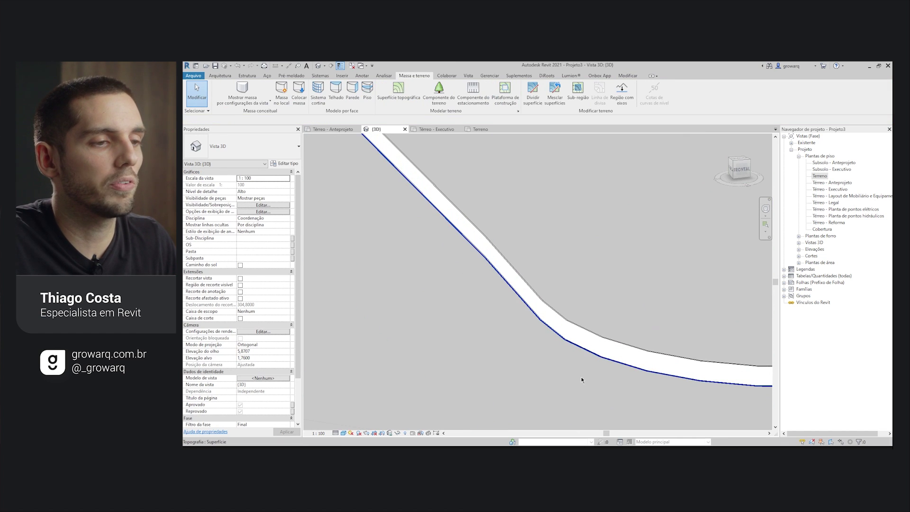
{"action": "left_click", "coordinate": [506, 325]}
{"action": "mouse_move", "coordinate": [506, 325]}
{"action": "middle_mouse_down", "text": "shift"}
{"action": "mouse_move", "coordinate": [615, 325]}
{"action": "mouse_move", "coordinate": [564, 357]}
{"action": "middle_mouse_up", "text": "shift"}
{"action": "key", "text": "Escape"}
{"action": "left_click", "coordinate": [564, 357]}
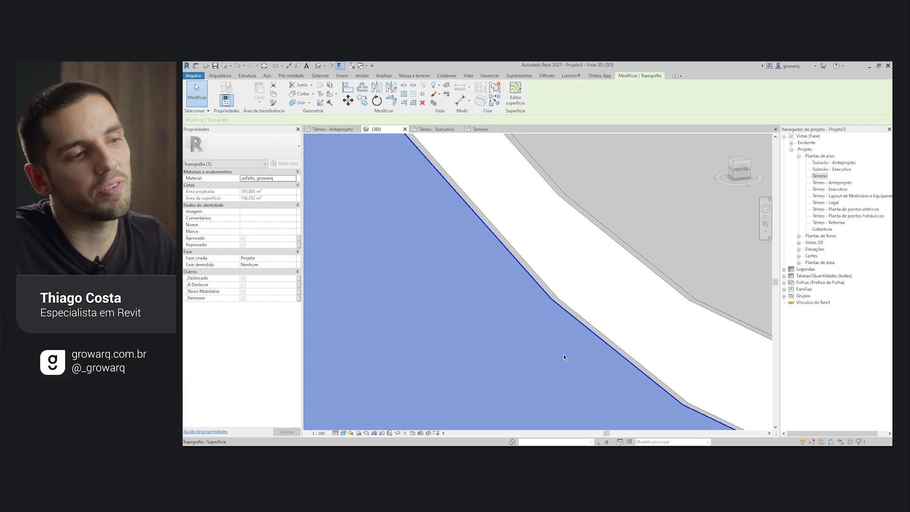
{"action": "left_click", "coordinate": [595, 327]}
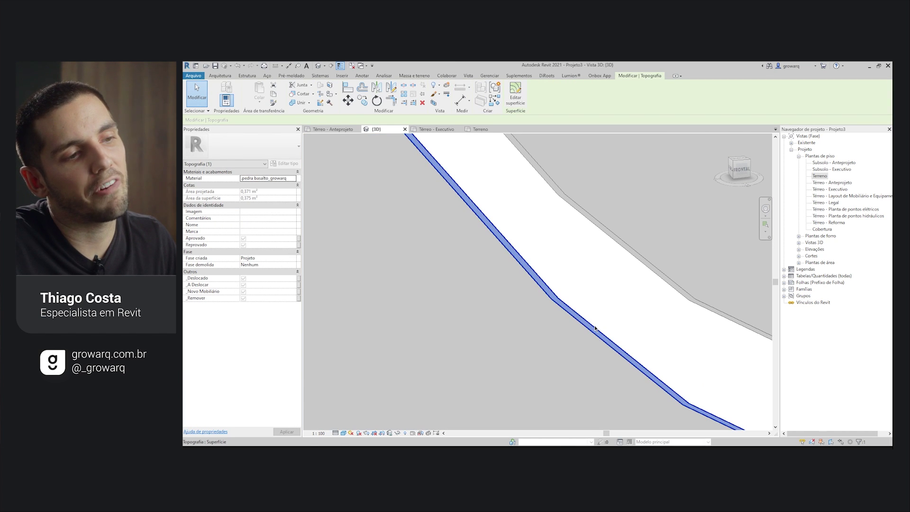
{"action": "left_click", "coordinate": [640, 262]}
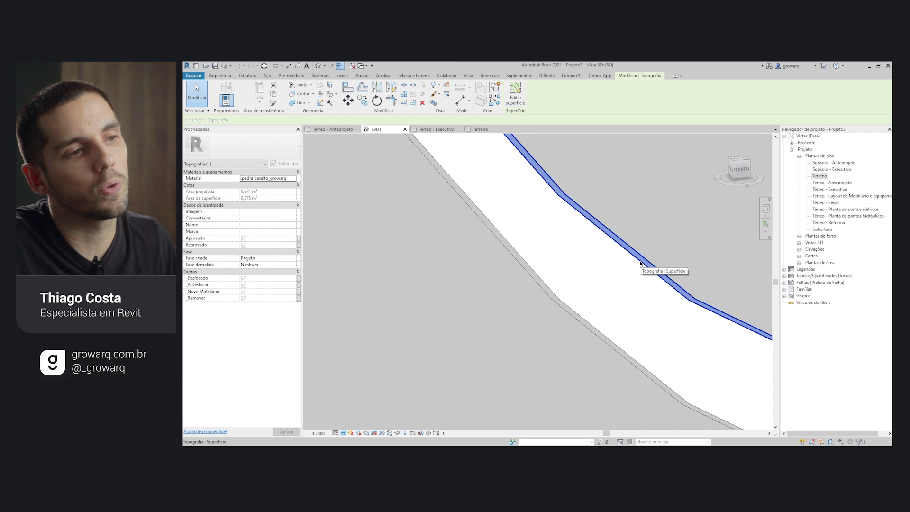
{"action": "key", "text": "Escape"}
{"action": "mouse_move", "coordinate": [641, 262]}
{"action": "middle_mouse_down", "text": "shift"}
{"action": "mouse_move", "coordinate": [579, 303]}
{"action": "mouse_move", "coordinate": [468, 216]}
{"action": "middle_mouse_up", "text": "shift"}
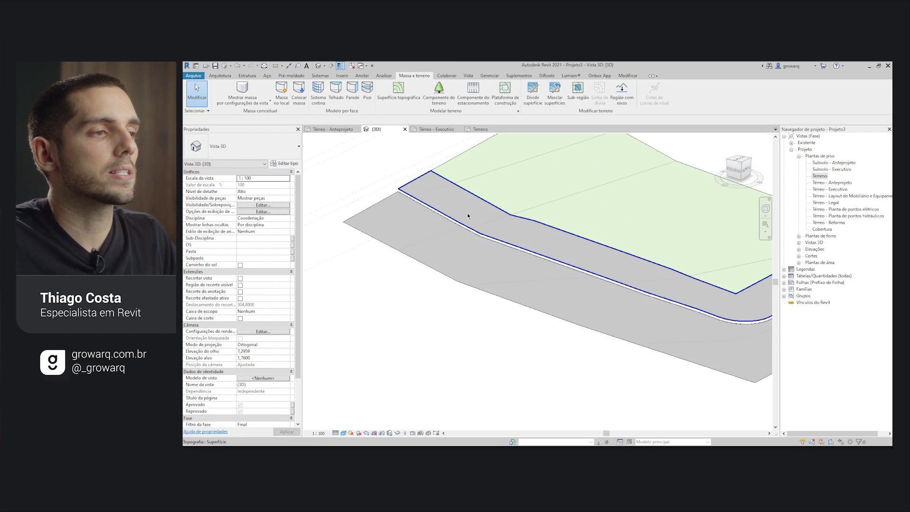
Orbit the terrain to inspect the curb face between the sidewalk and lowered street.
{"action": "scroll", "coordinate": [398, 200], "scroll_direction": "up", "scroll_amount": 2}
{"action": "scroll", "coordinate": [399, 199], "scroll_direction": "up", "scroll_amount": 2}
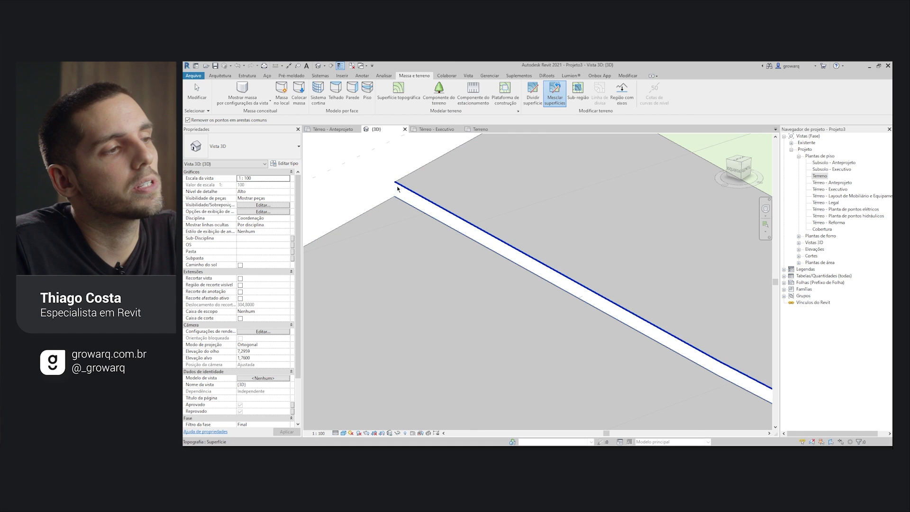
{"action": "middle_click_drag", "start_coordinate": [373, 162], "coordinate": [468, 230], "text": "shift"}
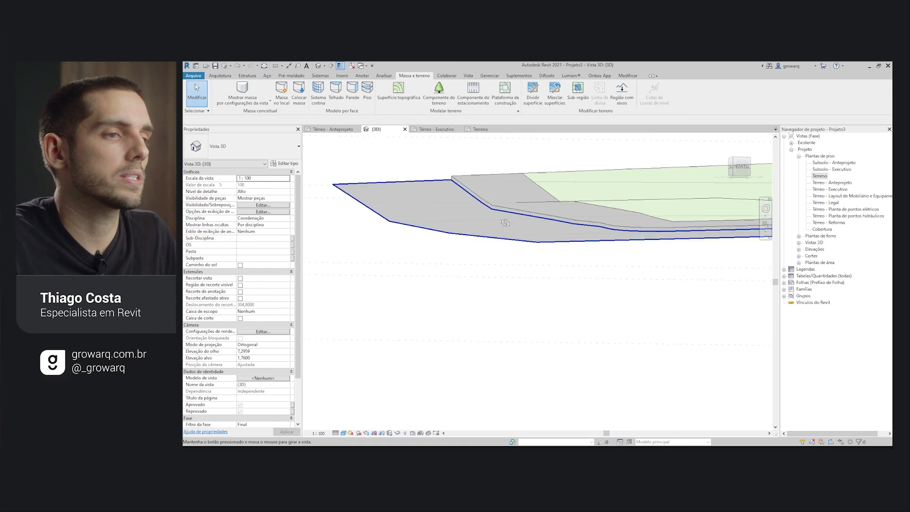
{"action": "middle_click_drag", "start_coordinate": [468, 230], "coordinate": [435, 198], "text": "shift"}
{"action": "scroll", "coordinate": [435, 198], "scroll_direction": "up", "scroll_amount": 4}
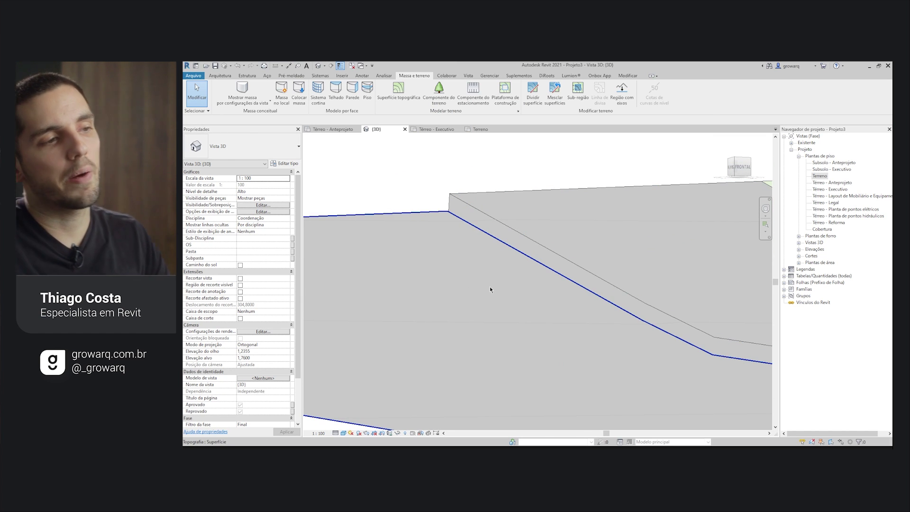
{"action": "mouse_move", "coordinate": [490, 290]}
{"action": "middle_mouse_down", "text": "shift"}
{"action": "mouse_move", "coordinate": [677, 321]}
{"action": "mouse_move", "coordinate": [551, 299]}
{"action": "mouse_move", "coordinate": [639, 333]}
{"action": "mouse_move", "coordinate": [630, 308]}
{"action": "middle_mouse_up", "text": "shift"}
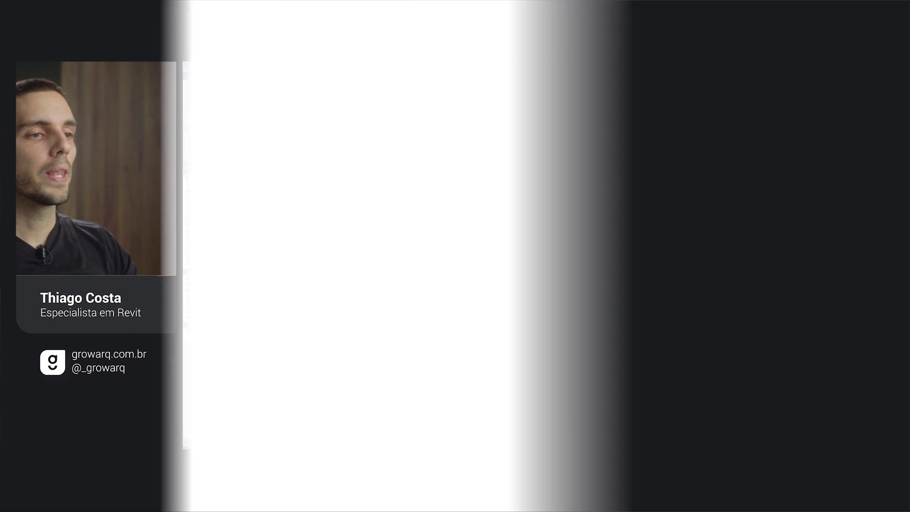